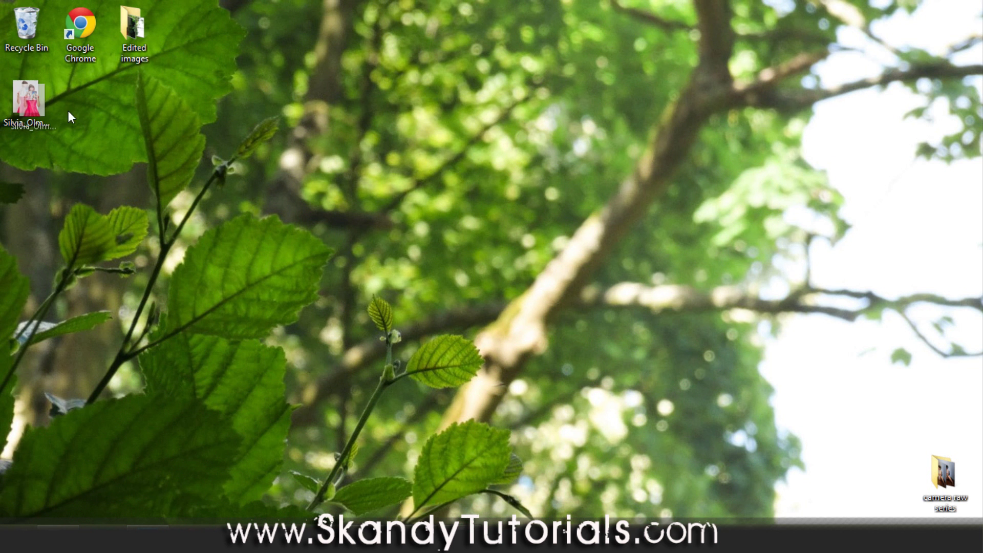
Open the desktop photo of the woman in the red dress in Photoshop and duplicate its background layer
drag(72, 118, 323, 282)
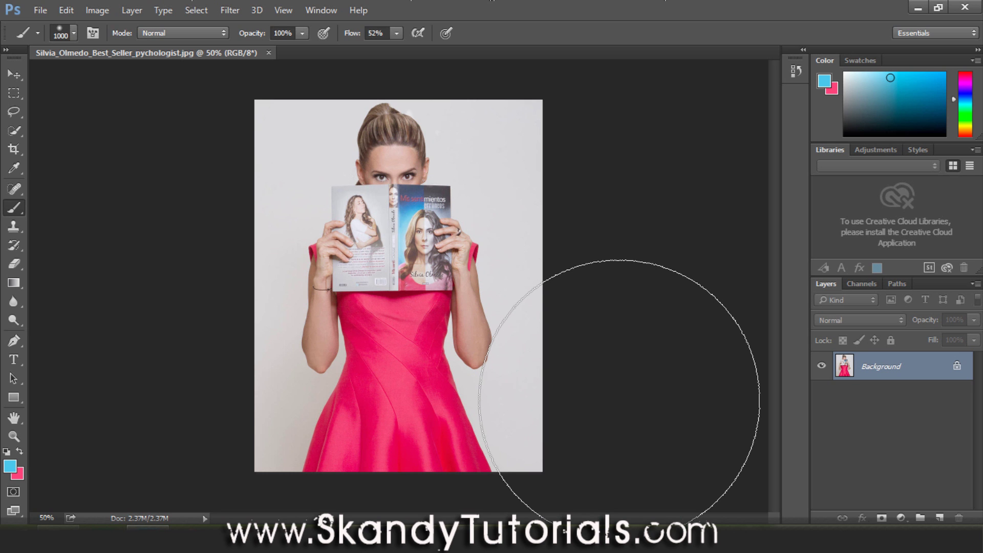
key(ctrl+j)
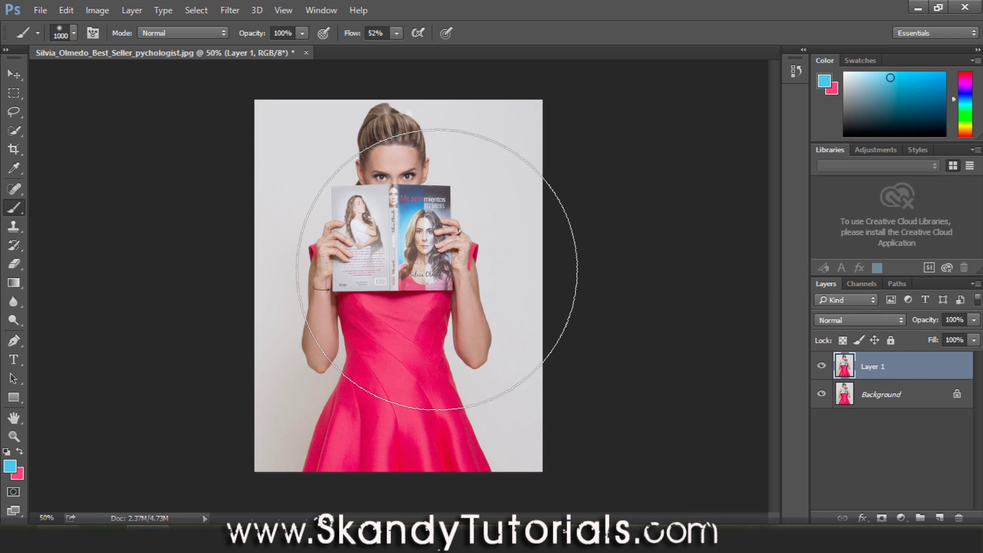
Apply a Gaussian Blur with a 5.0 pixel radius to the duplicated layer
click(229, 11)
mouse_move(325, 171)
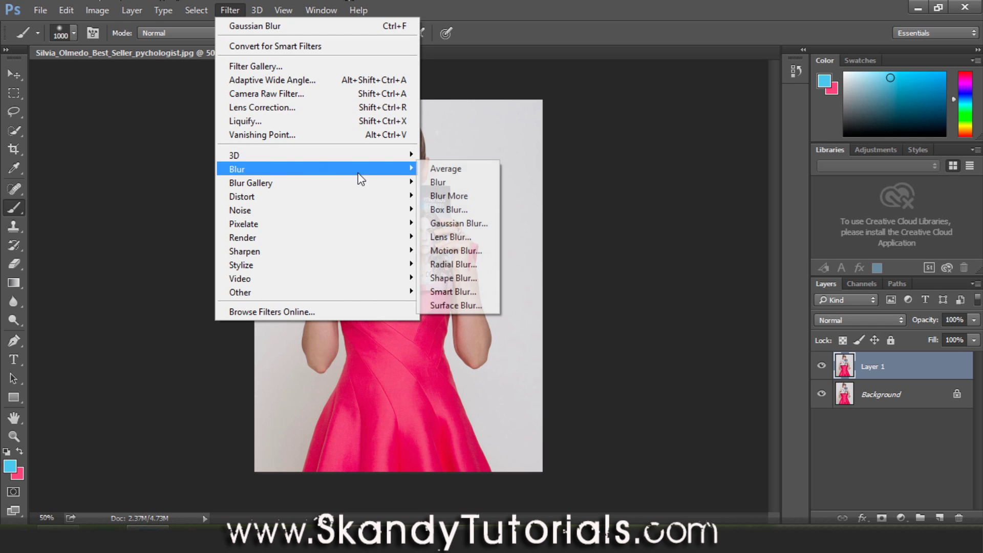
click(441, 224)
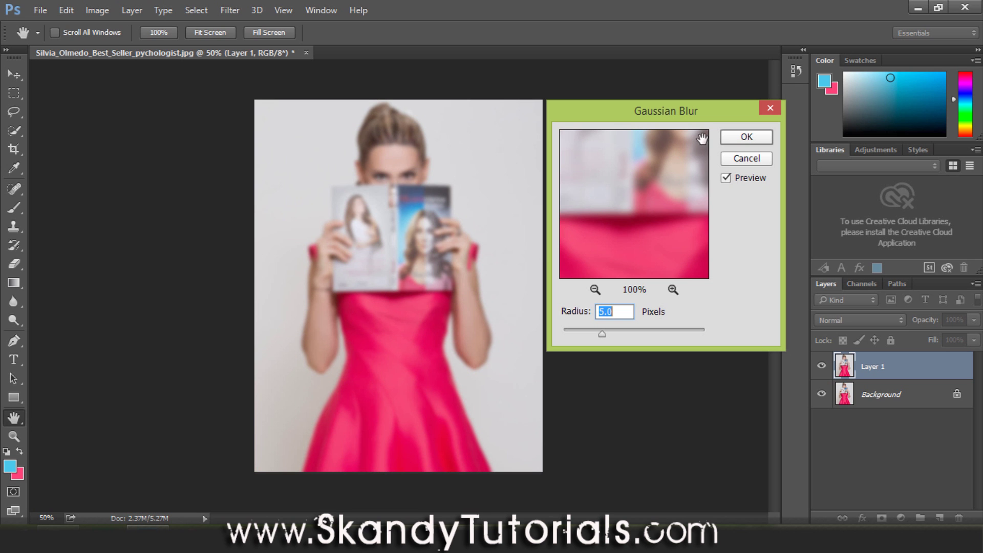
click(749, 141)
key(b)
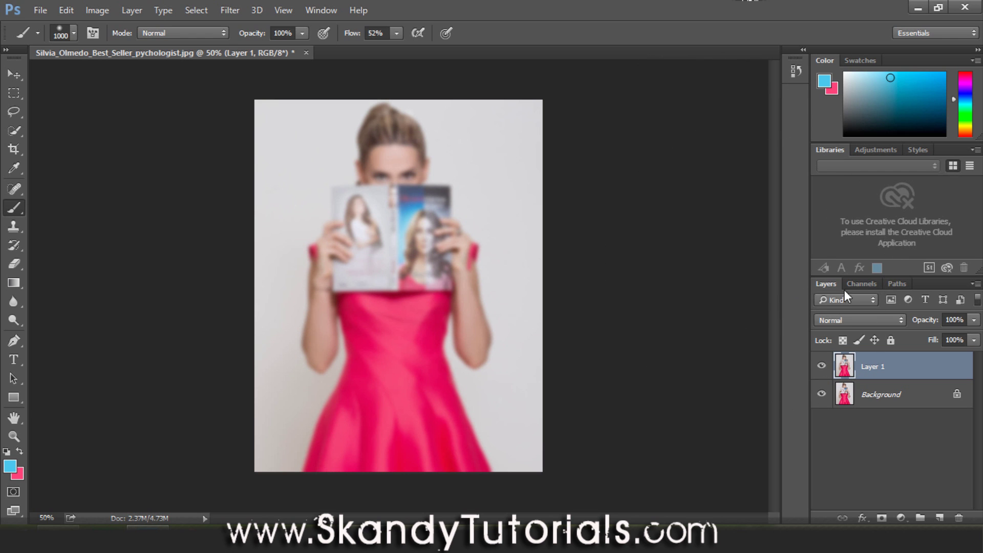
Set the blurred layer's blend mode to Soft Light and toggle its visibility to compare before and after
click(849, 321)
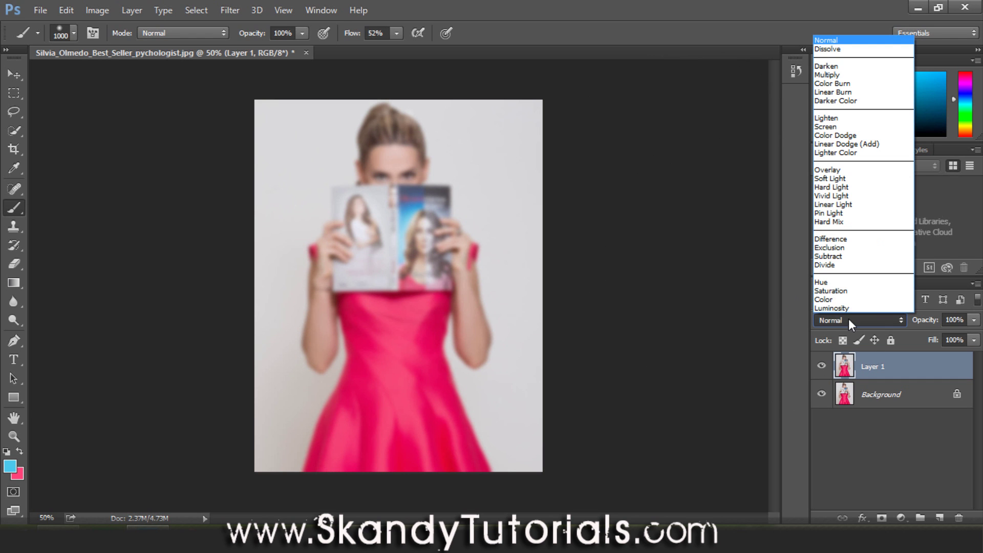
click(848, 178)
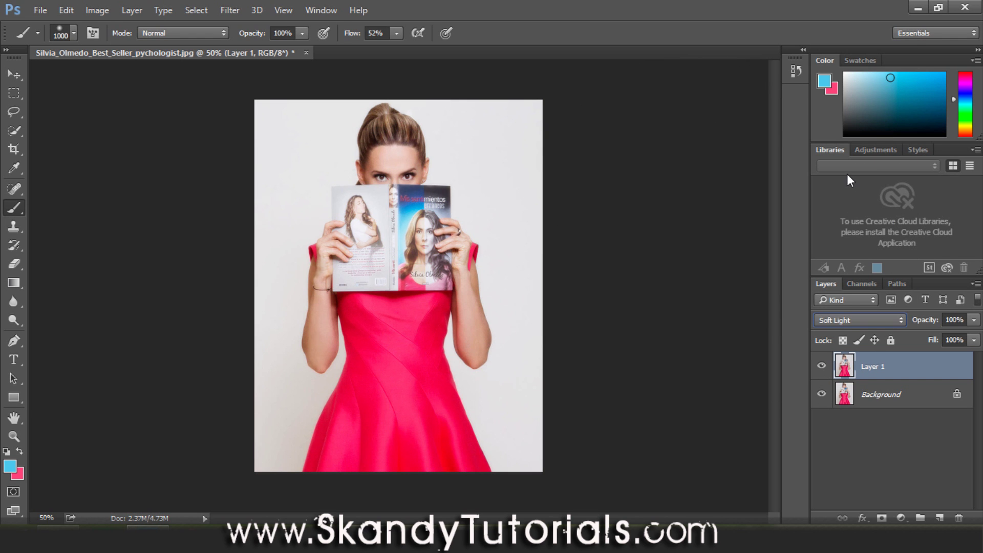
click(821, 366)
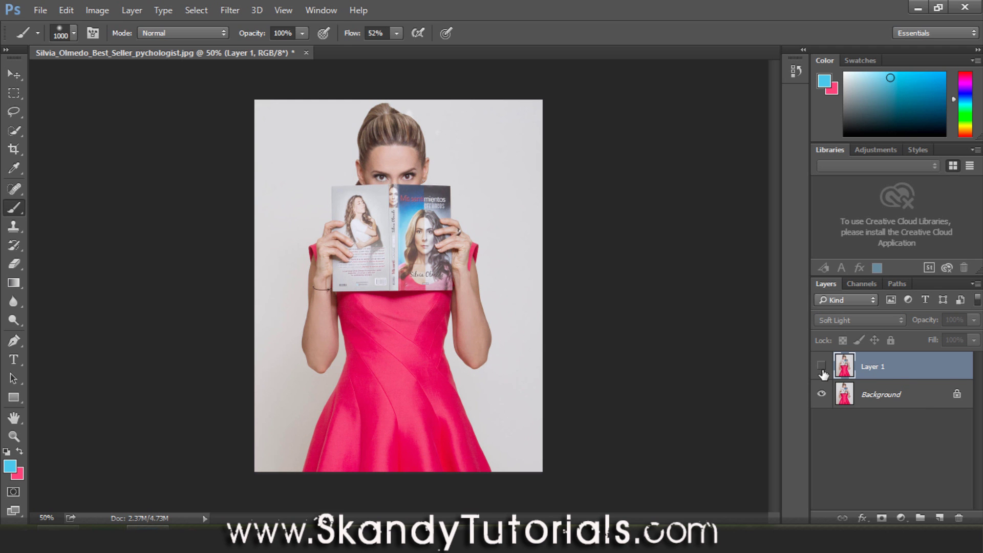
click(821, 366)
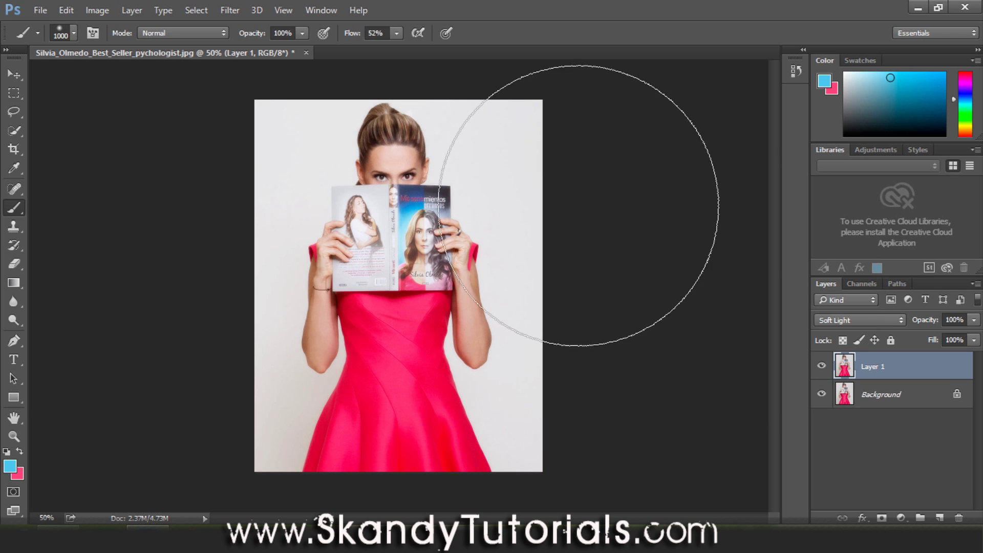
click(821, 365)
click(822, 366)
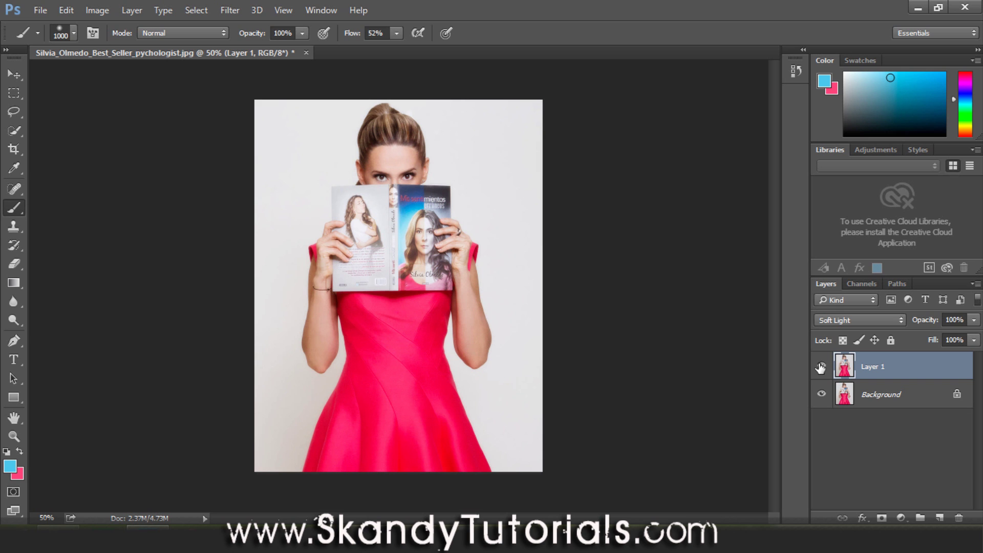
Set the blurred Soft Light layer's opacity to 50% and compare the image with that layer hidden and shown
drag(932, 325, 896, 324)
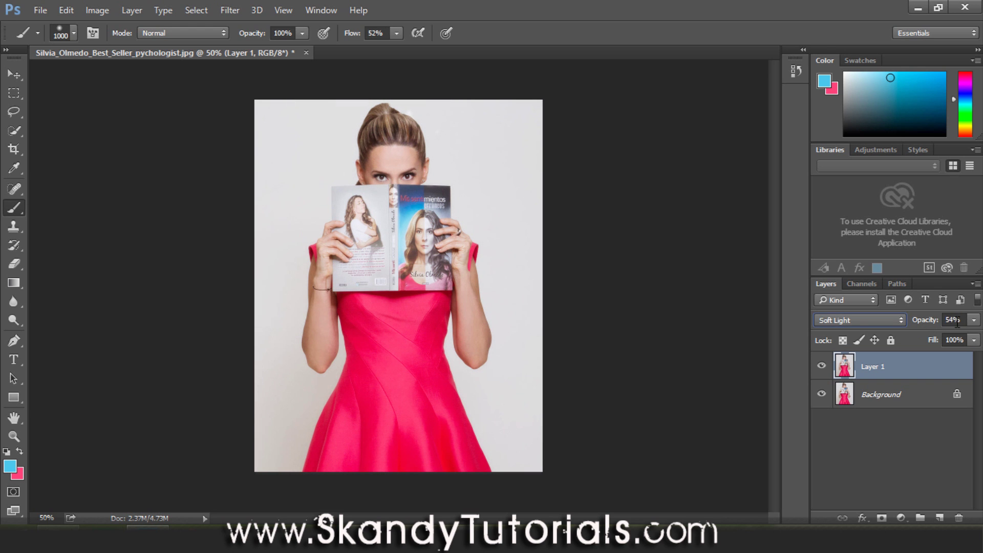
click(956, 322)
text(50)
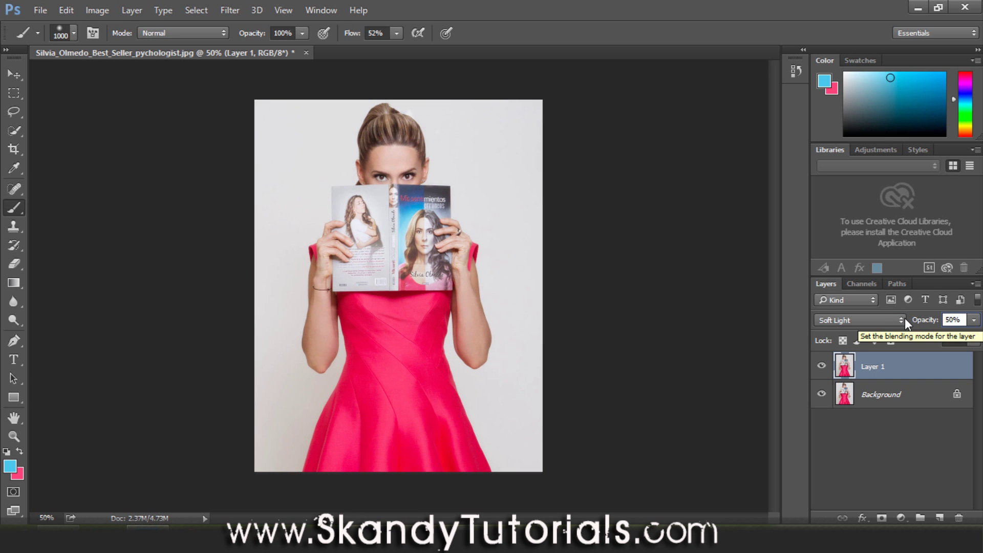
key(Return)
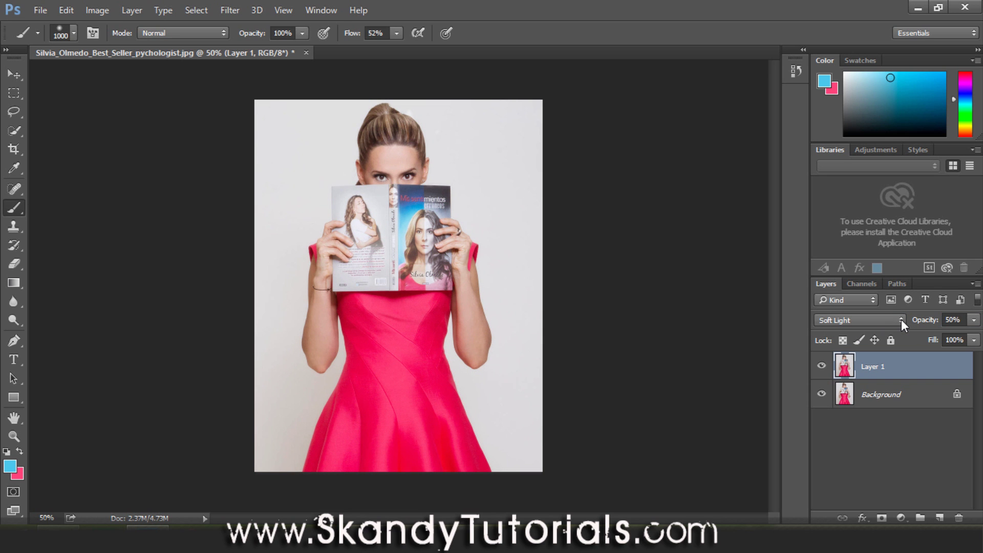
click(823, 367)
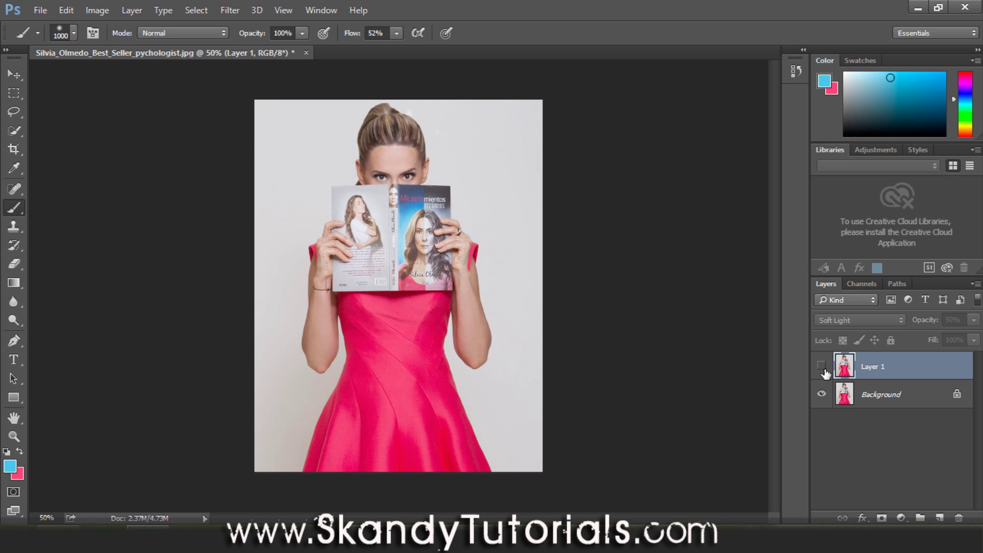
click(823, 367)
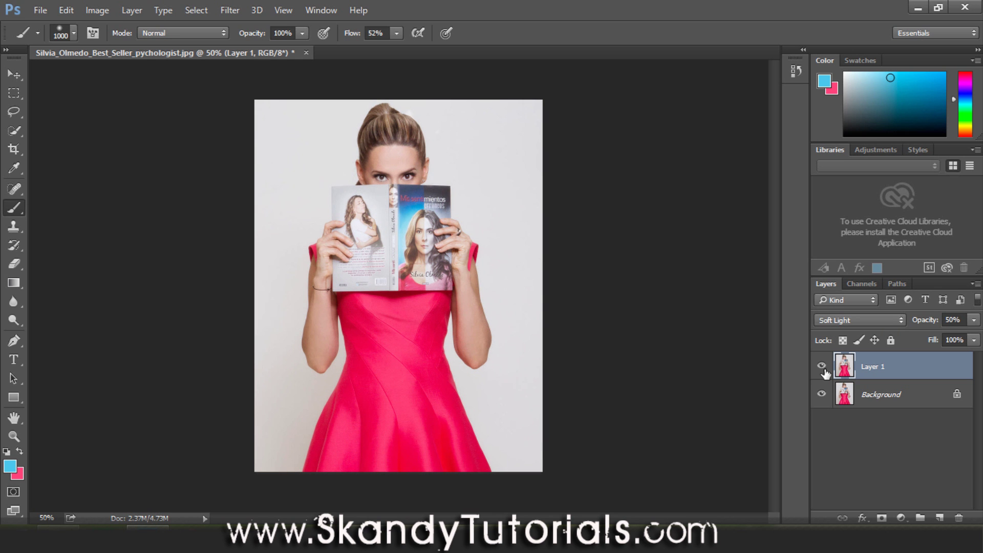
click(822, 367)
click(823, 366)
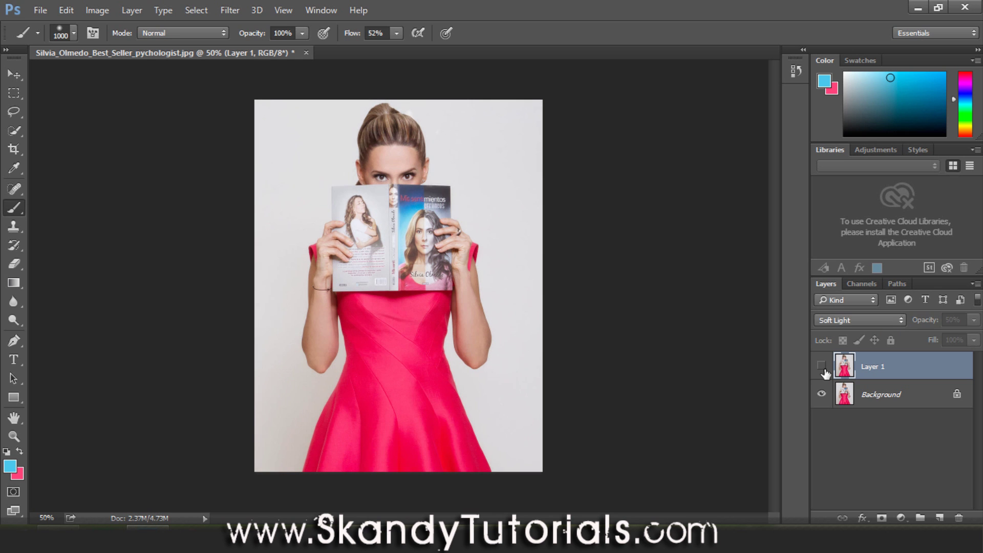
click(822, 367)
click(822, 366)
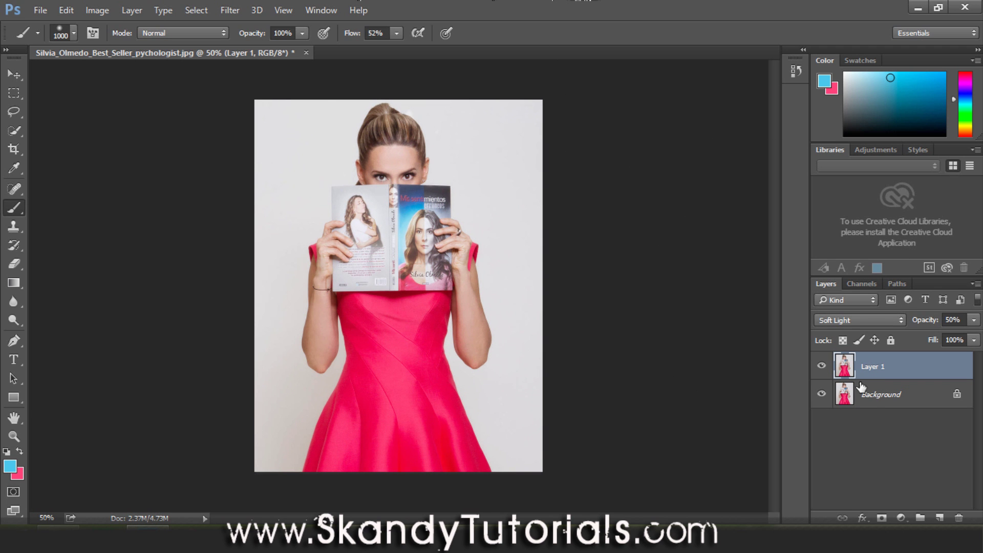
Duplicate the Background layer again and desaturate the copy to black and white
click(869, 404)
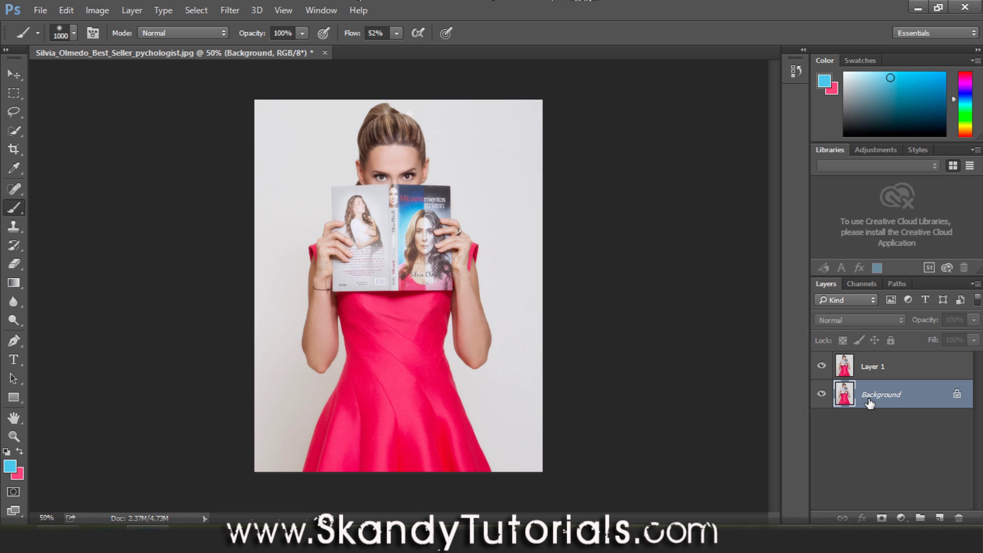
key(ctrl+j)
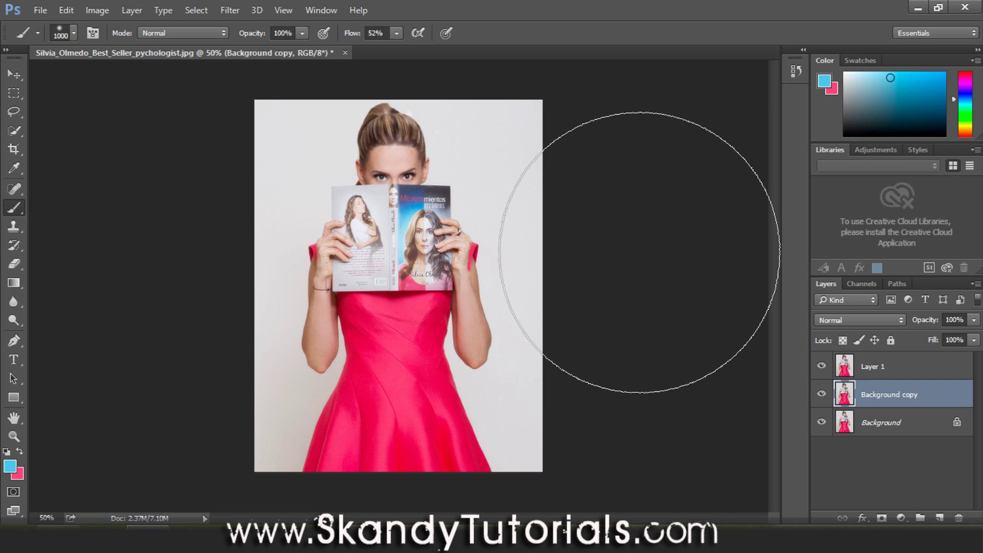
key(ctrl+shift+u)
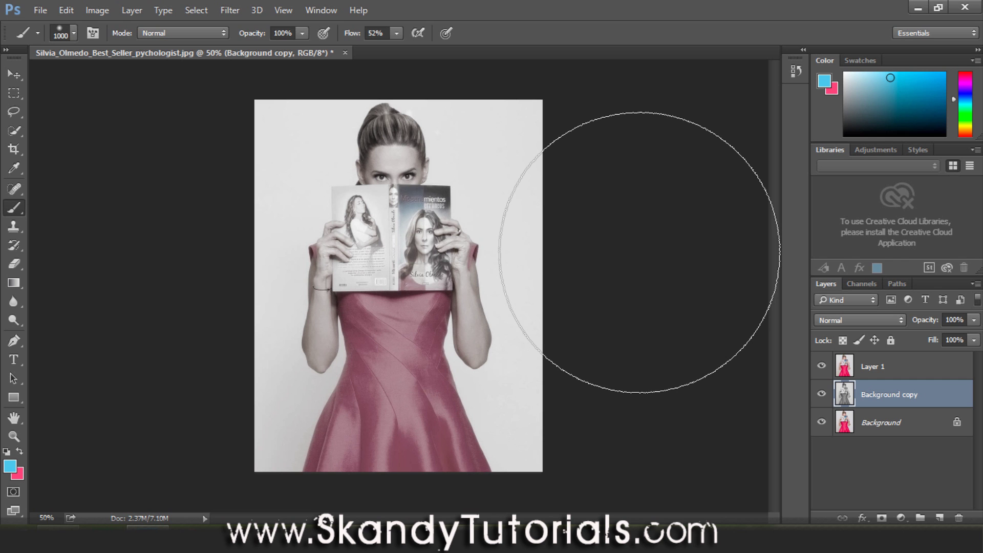
Start a Levels adjustment on the desaturated copy and set the black input level to 60
key(ctrl+l)
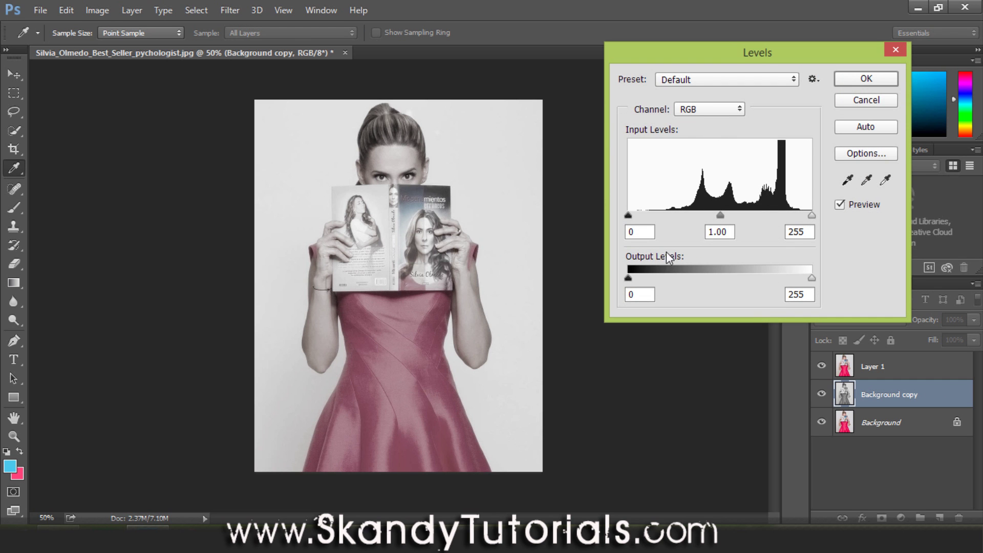
drag(730, 47, 473, 72)
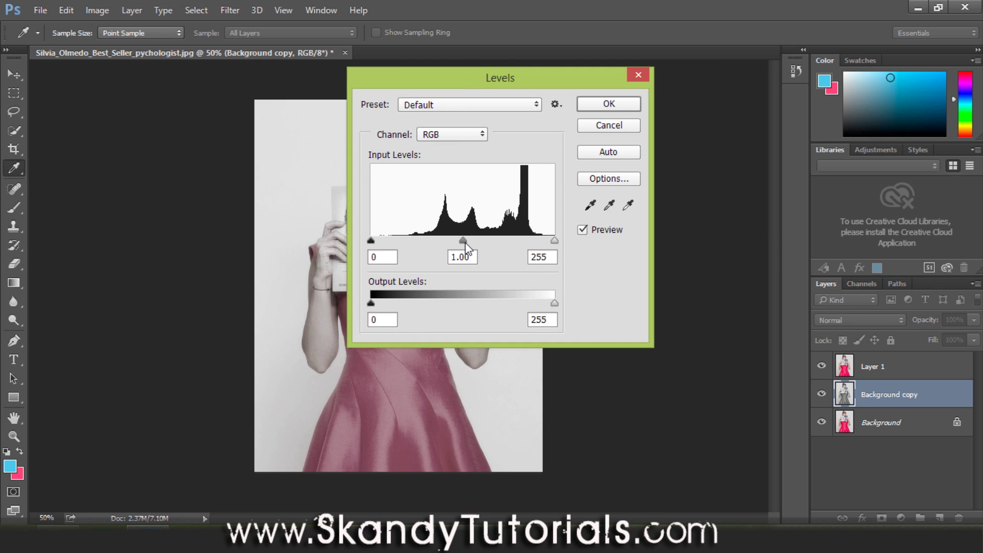
drag(622, 77, 871, 74)
drag(620, 240, 567, 243)
mouse_move(711, 240)
mouse_down()
mouse_move(744, 242)
mouse_move(692, 241)
mouse_move(787, 248)
mouse_move(659, 241)
mouse_move(718, 241)
mouse_up()
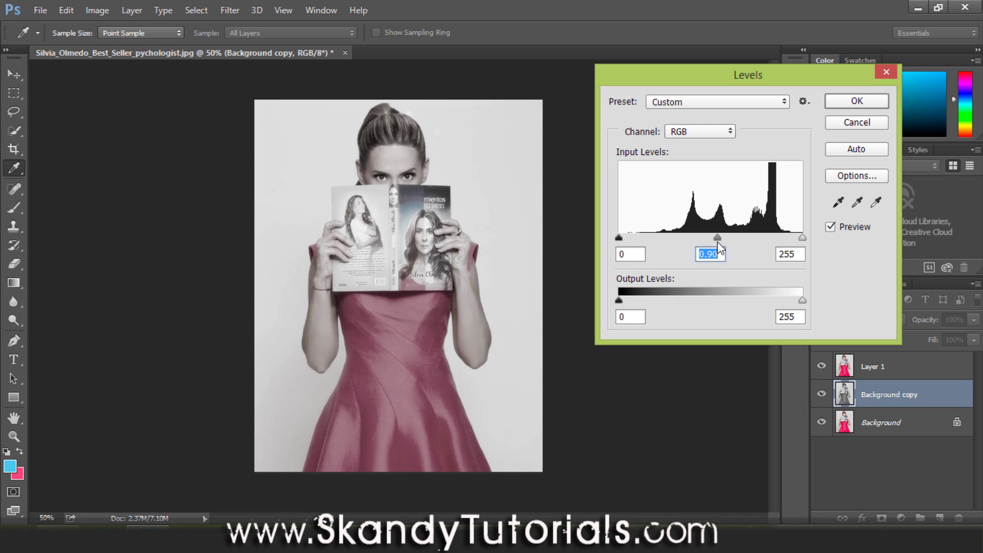
drag(801, 238, 739, 246)
drag(799, 238, 802, 238)
drag(619, 239, 664, 245)
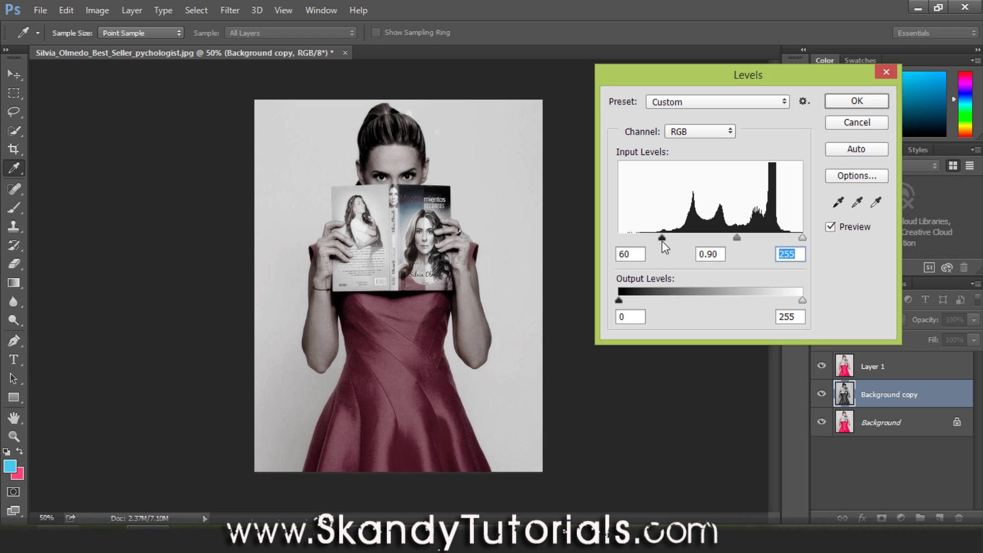
click(663, 236)
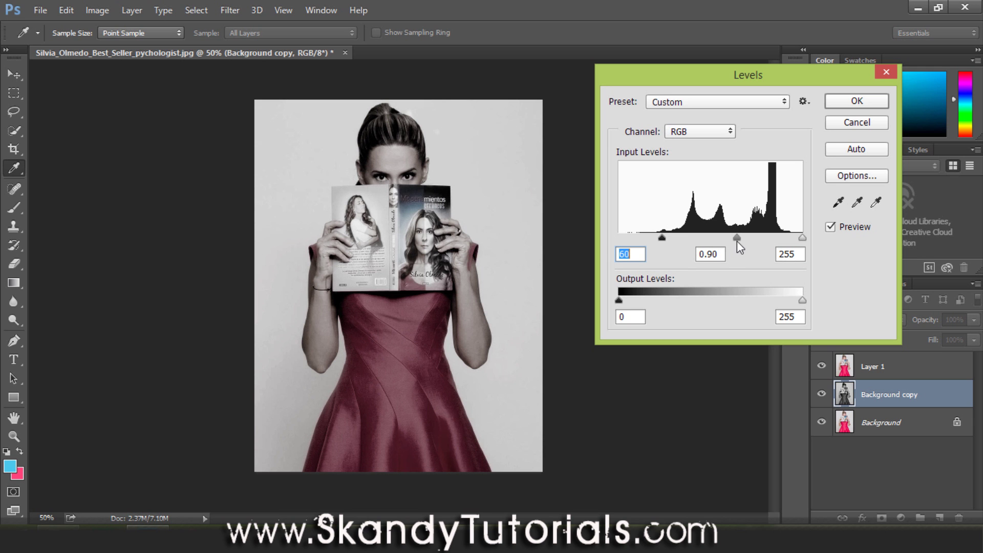
Set the midtone input level to 1.57, leave the white input at 255, and apply the Levels adjustment
drag(736, 240, 714, 240)
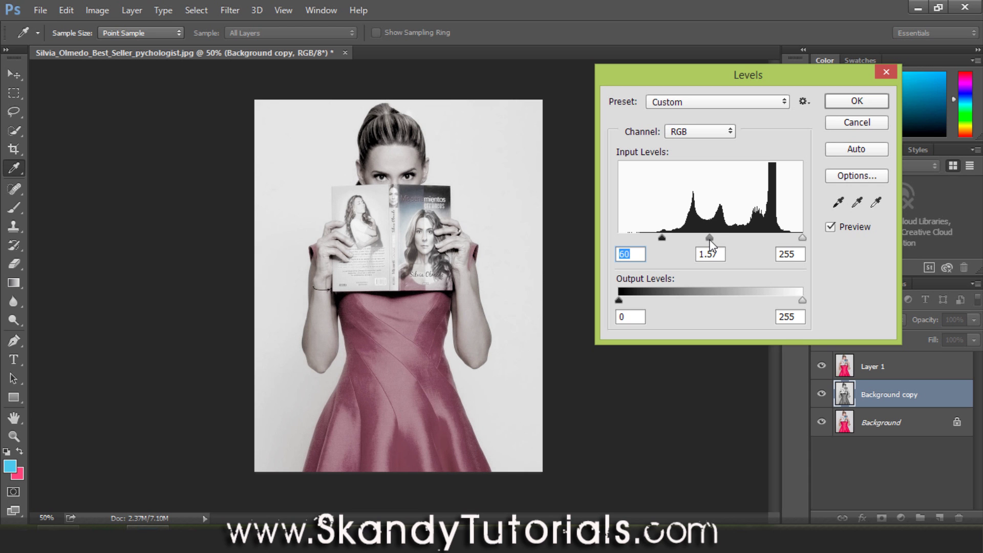
click(710, 243)
mouse_move(803, 239)
mouse_down()
mouse_move(766, 238)
mouse_move(813, 244)
mouse_up()
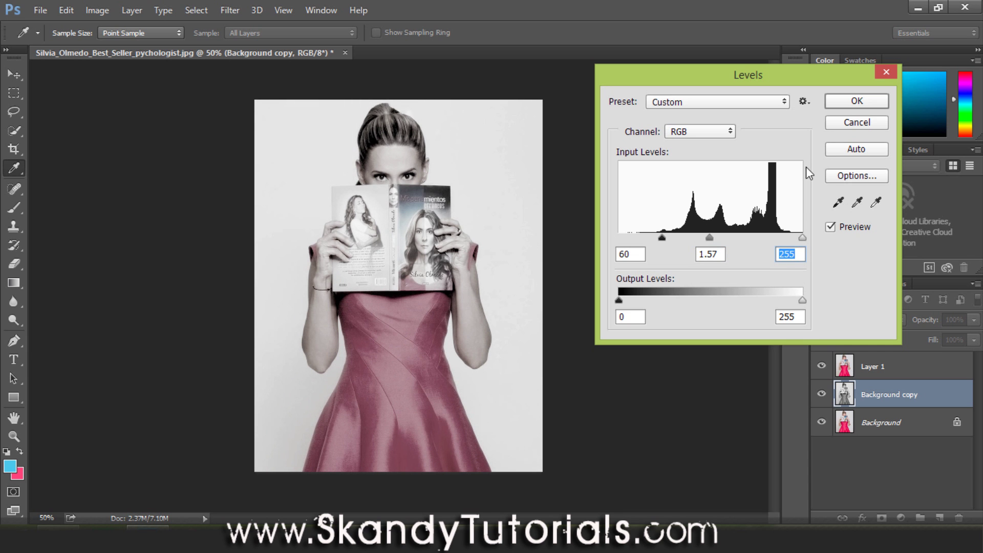
click(844, 97)
key(b)
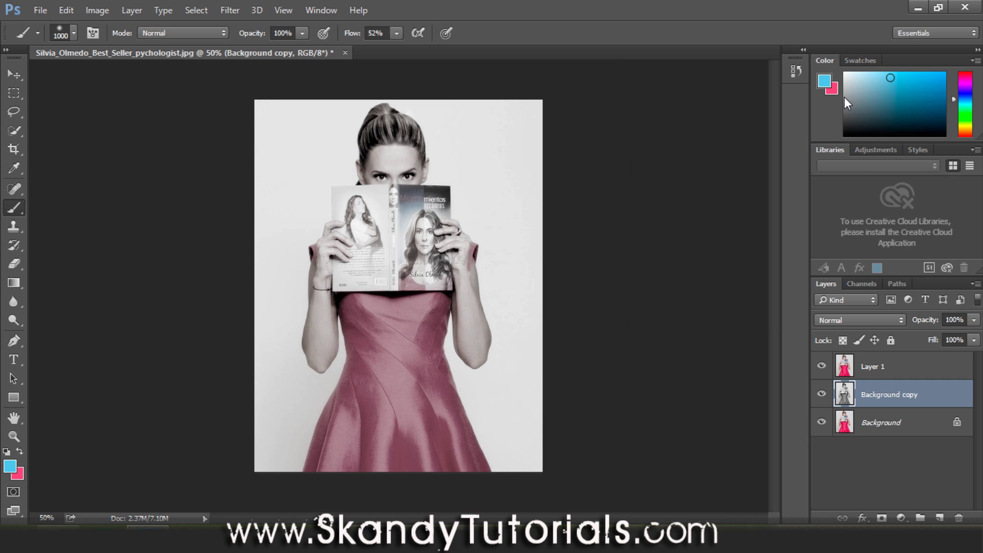
Set the desaturated copy's blend mode to Soft Light and move it above Layer 1
click(855, 321)
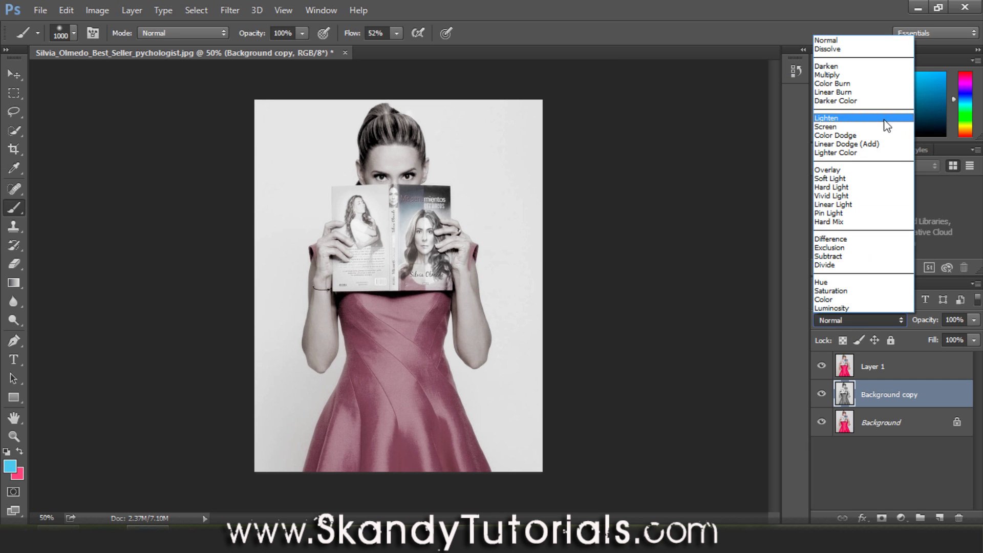
click(840, 178)
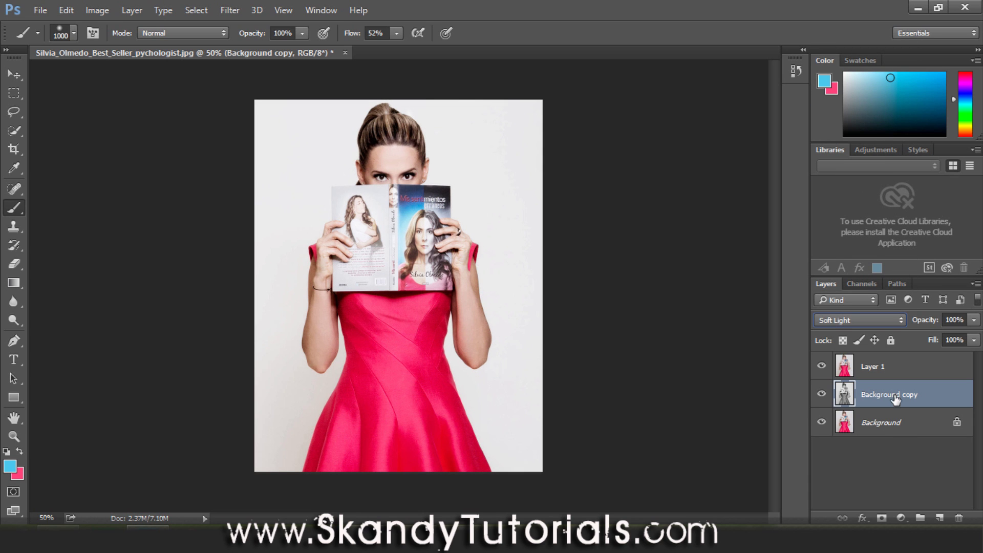
drag(897, 395, 884, 366)
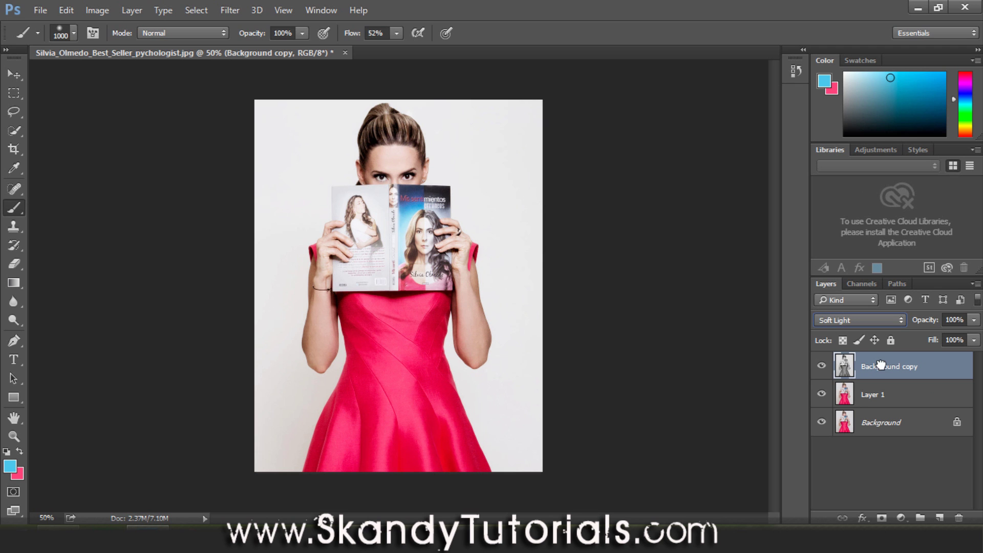
Toggle the desaturated copy's visibility repeatedly to examine its effect on the image's contrast
click(820, 368)
click(820, 367)
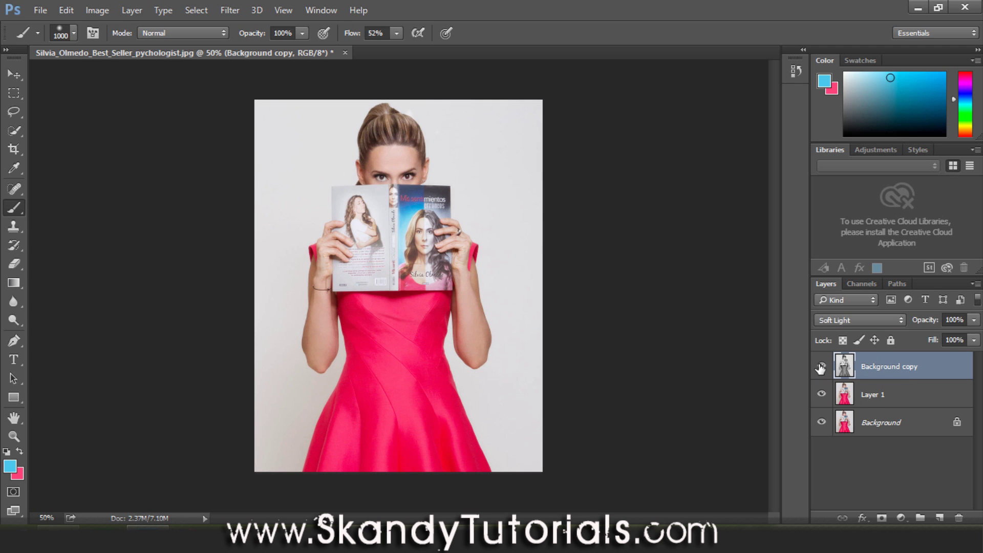
click(821, 367)
click(821, 367)
click(821, 367)
click(821, 368)
click(821, 367)
click(821, 367)
click(820, 367)
click(820, 367)
click(821, 367)
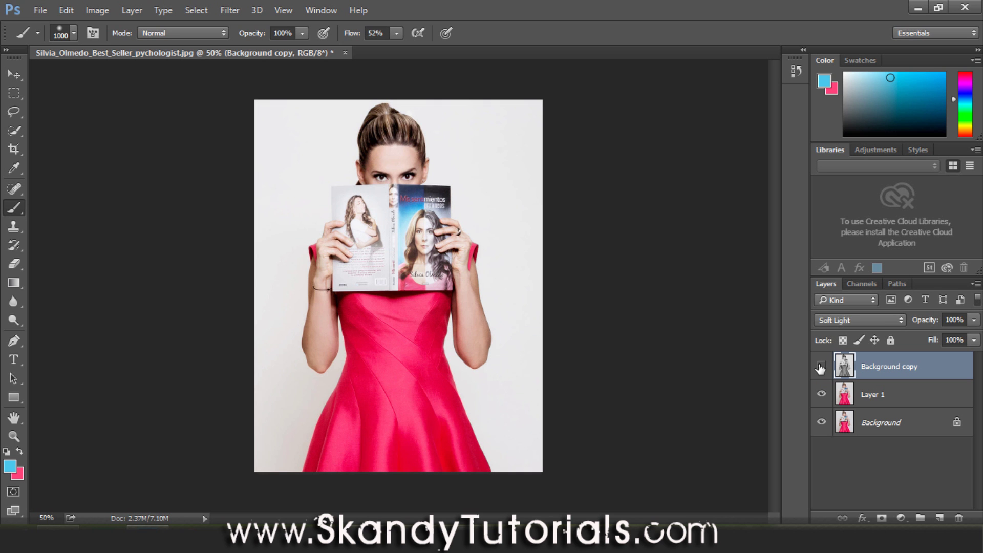
click(821, 367)
Set the Background copy layer's opacity to 50%
click(955, 320)
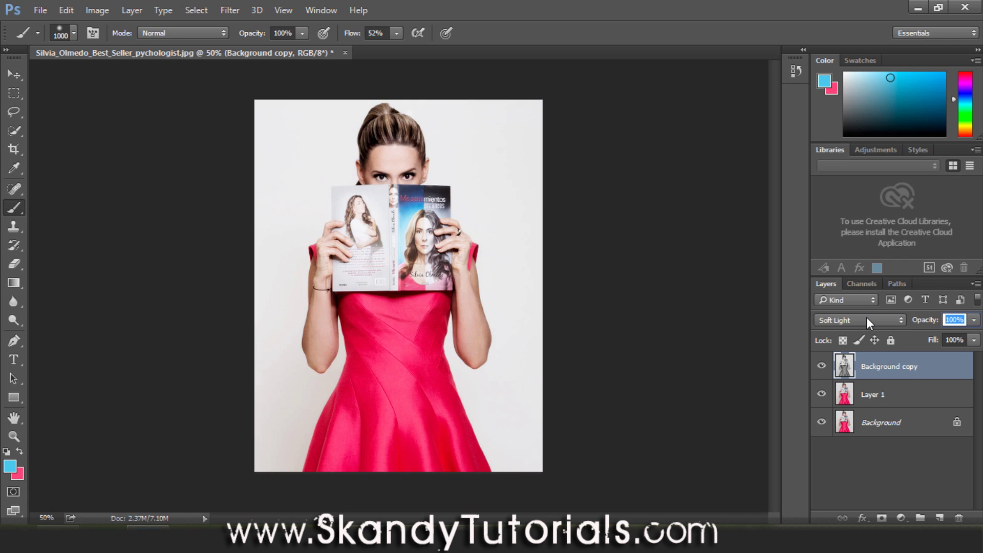
text(50)
key(Return)
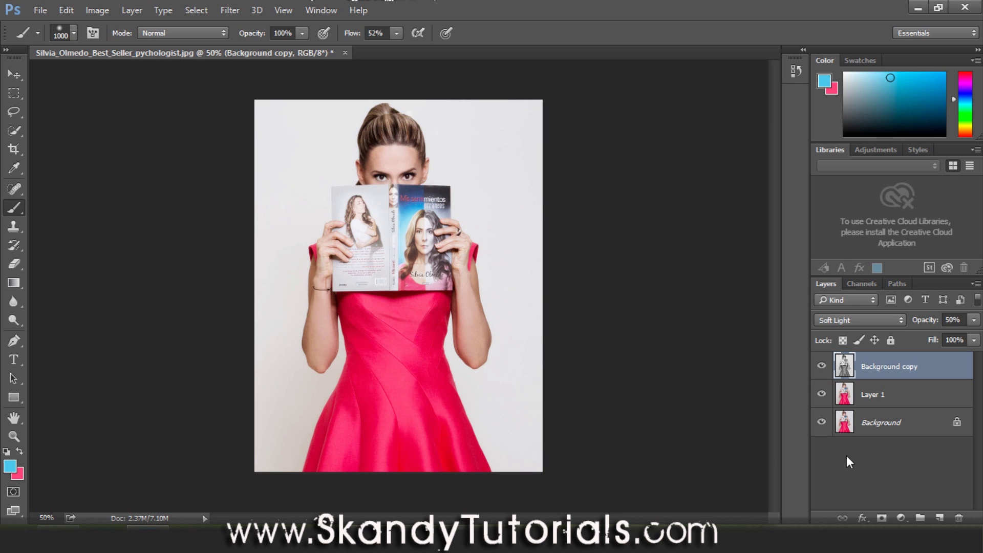
Duplicate the Background layer, move the copy above Background copy, and desaturate it
click(882, 427)
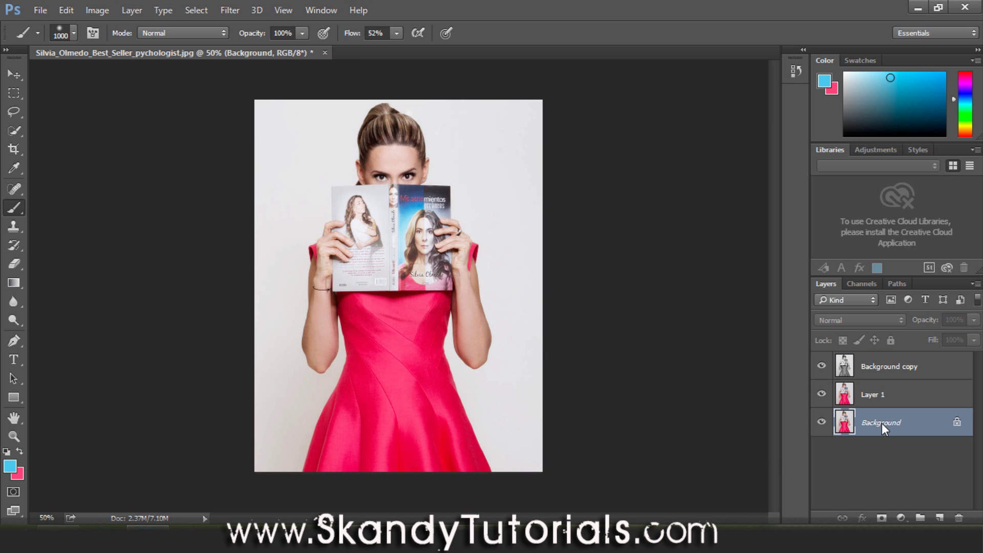
key(ctrl+j)
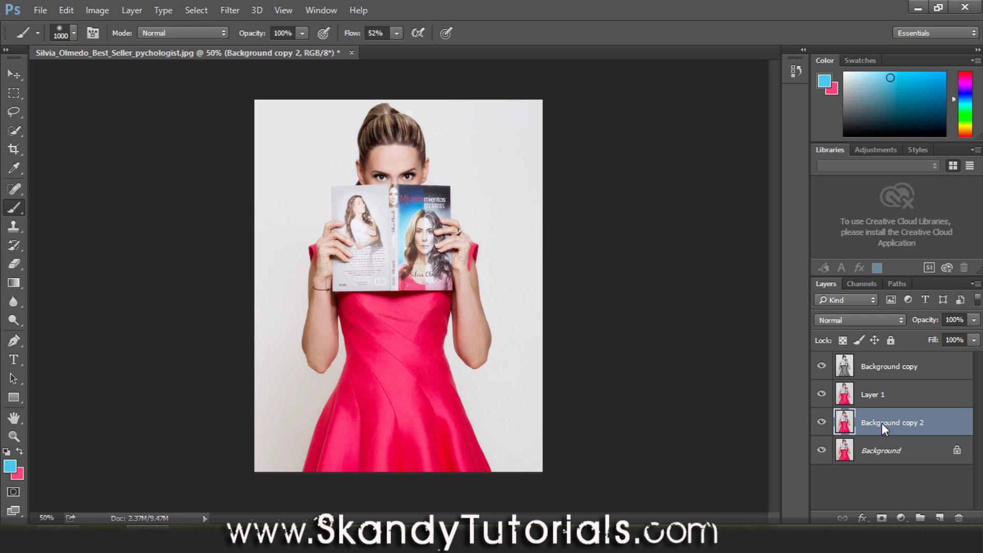
drag(890, 429, 881, 362)
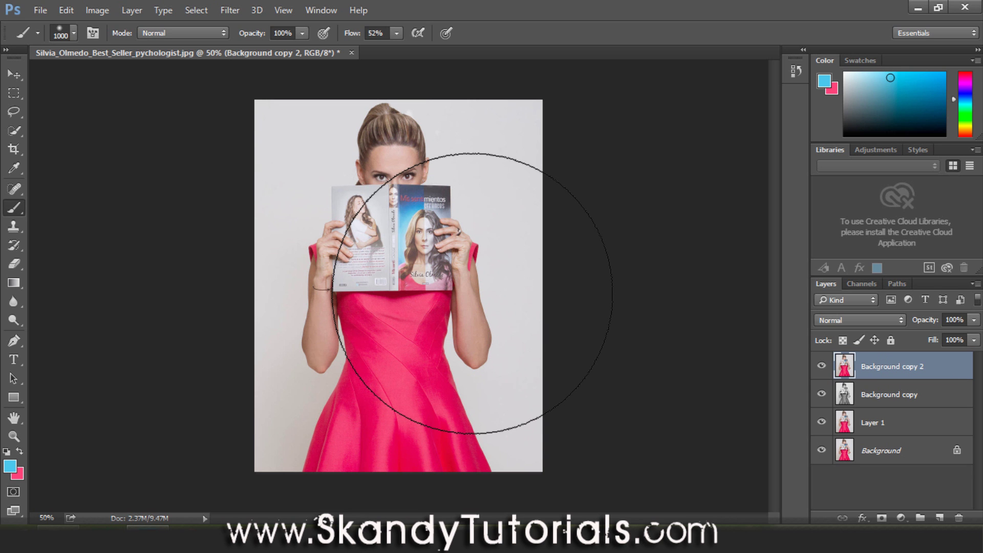
key(ctrl+shift+u)
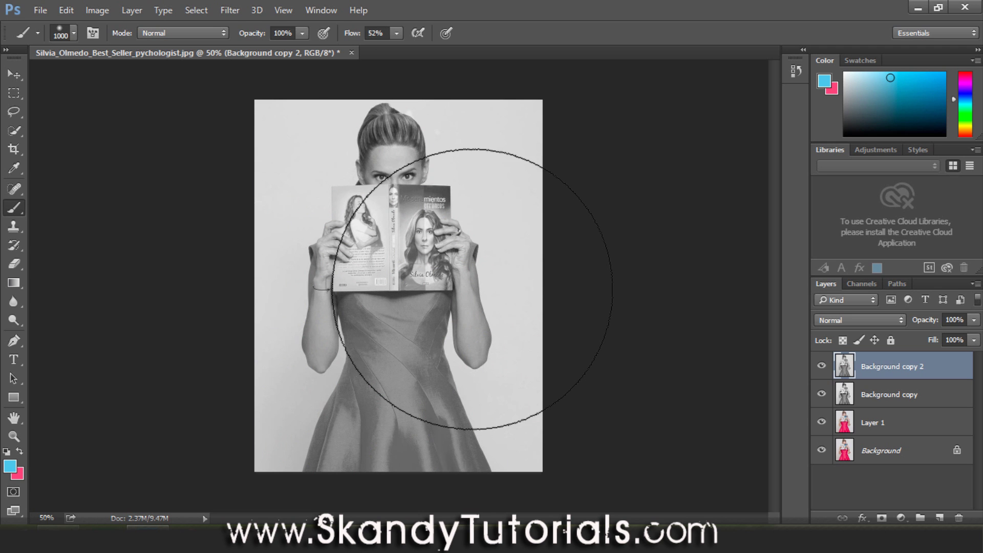
Apply a High Pass filter with a radius of 2.5 pixels to Background copy 2
click(232, 12)
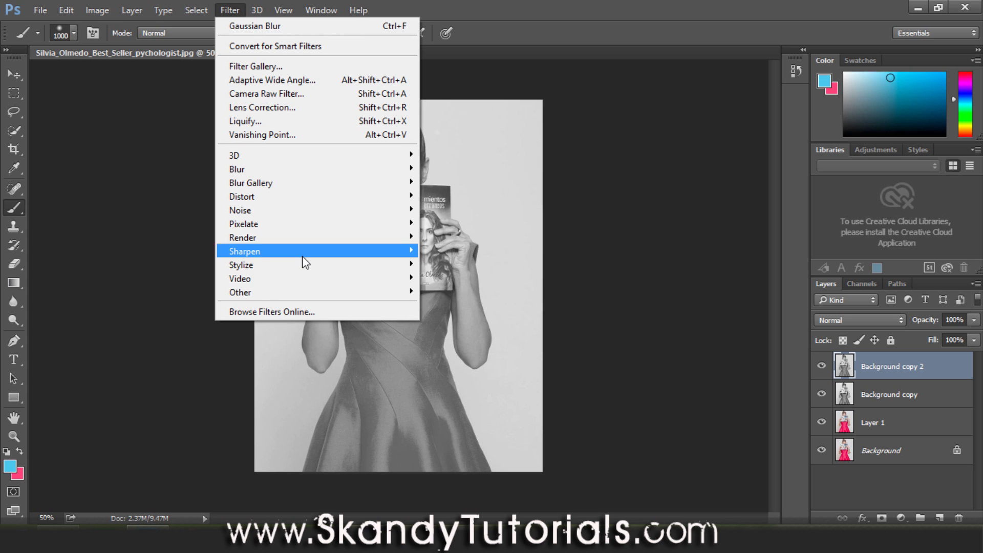
mouse_move(350, 300)
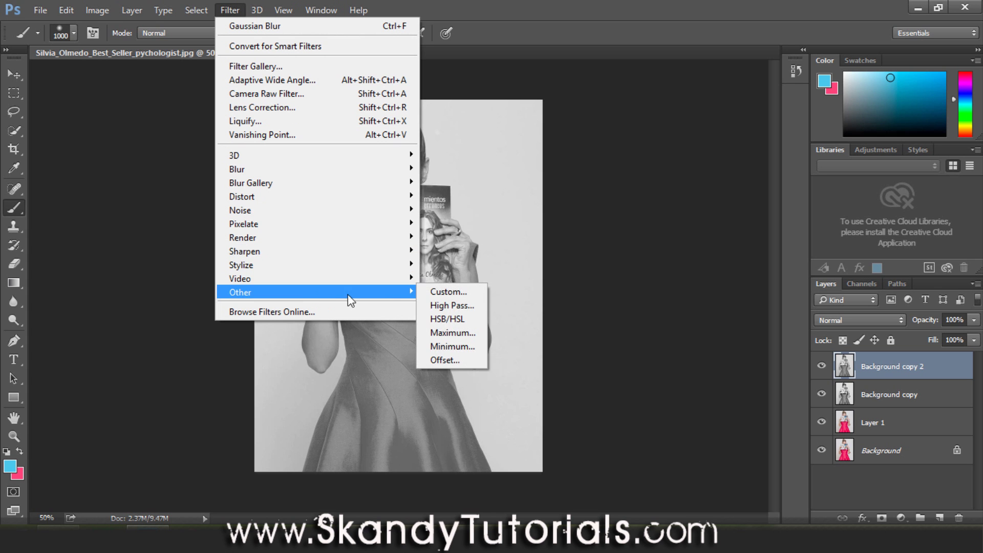
click(441, 306)
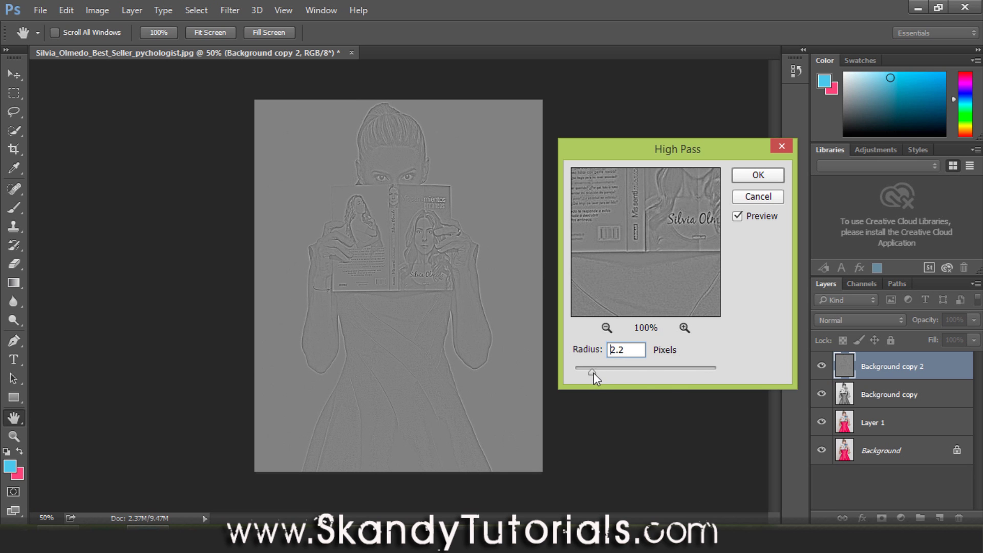
drag(641, 374, 641, 375)
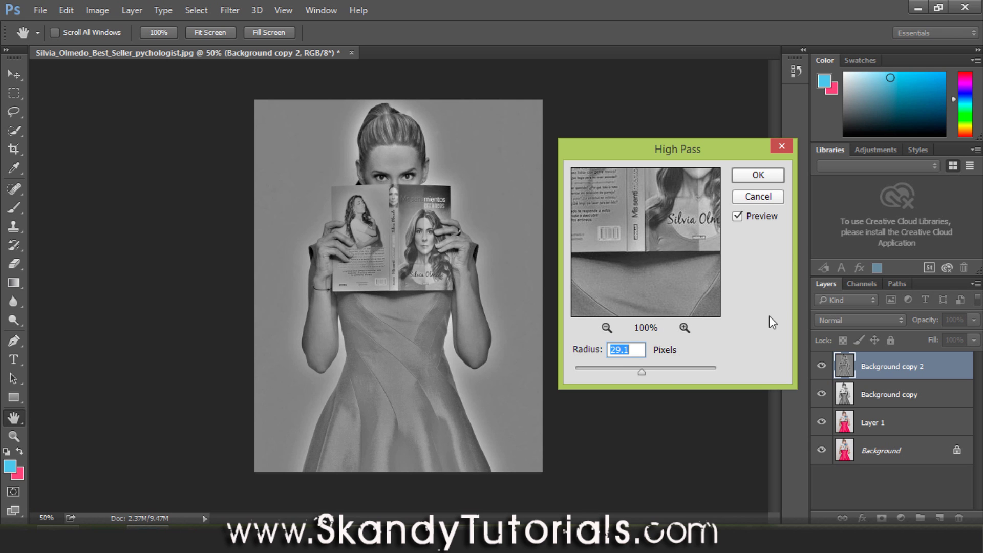
text(5)
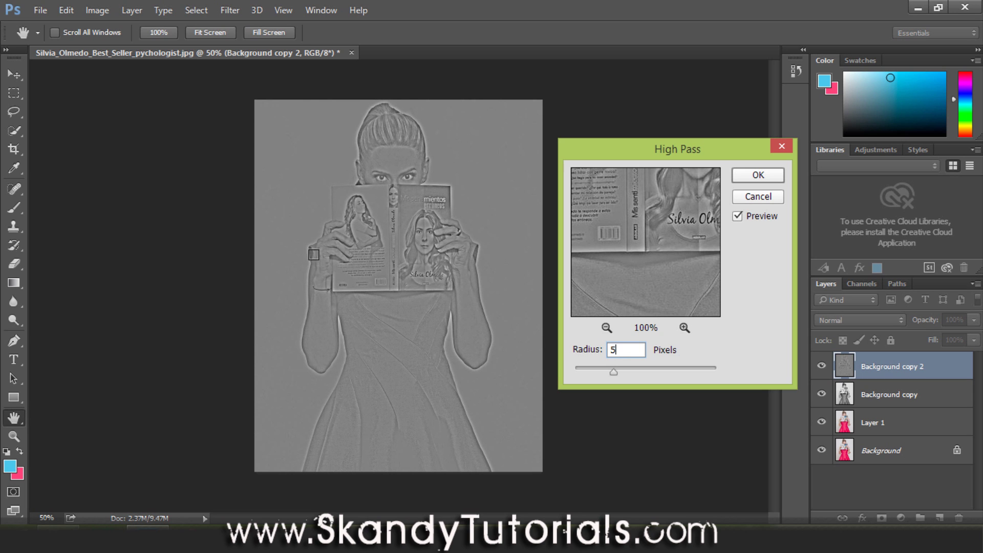
double_click(614, 349)
text(2)
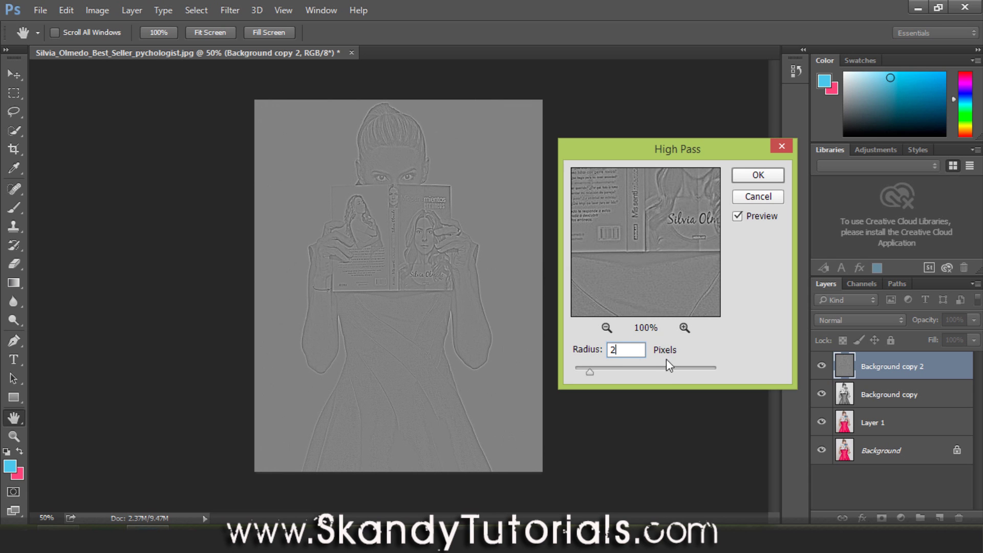
key(BackSpace)
text(2.5)
click(760, 178)
key(b)
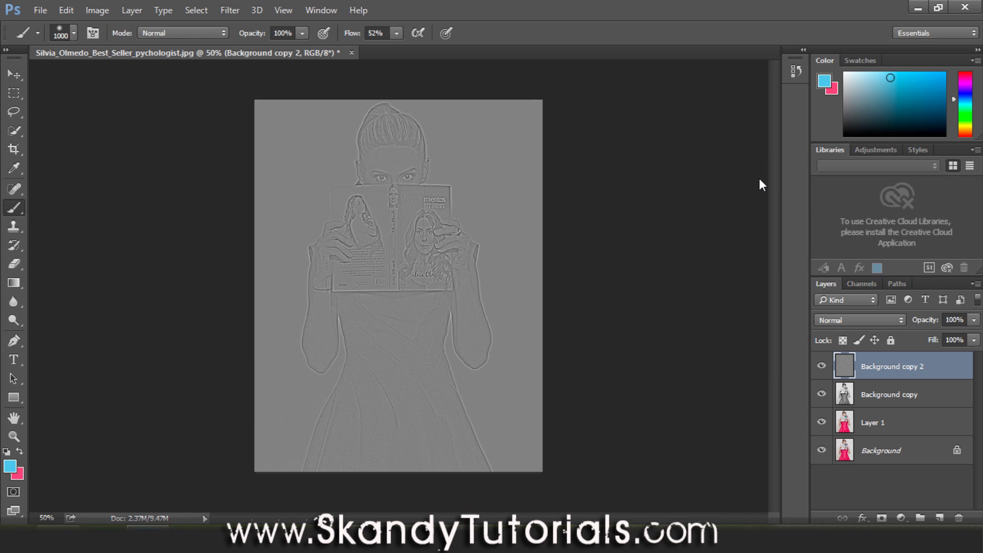
Set Background copy 2's blend mode to Overlay and its opacity to 75%
click(849, 320)
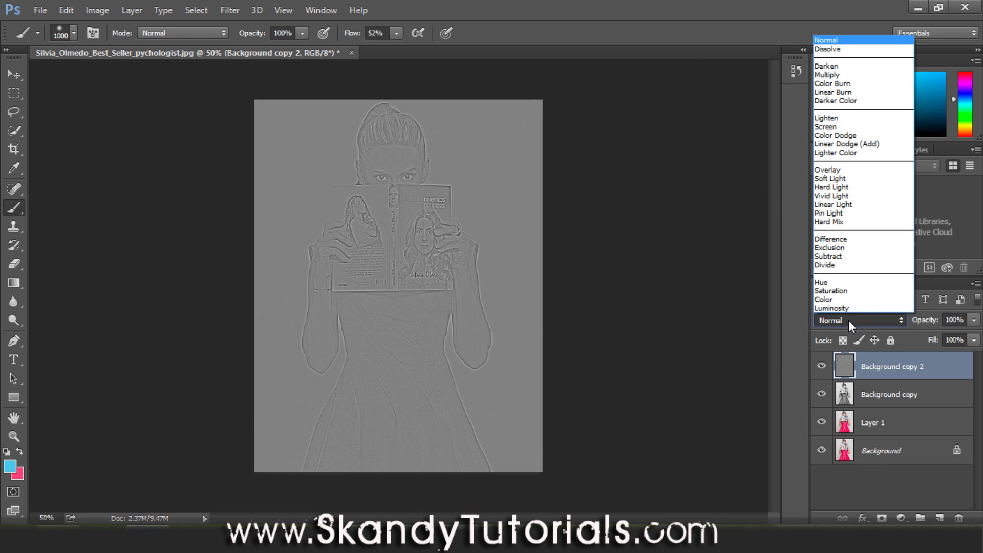
click(848, 170)
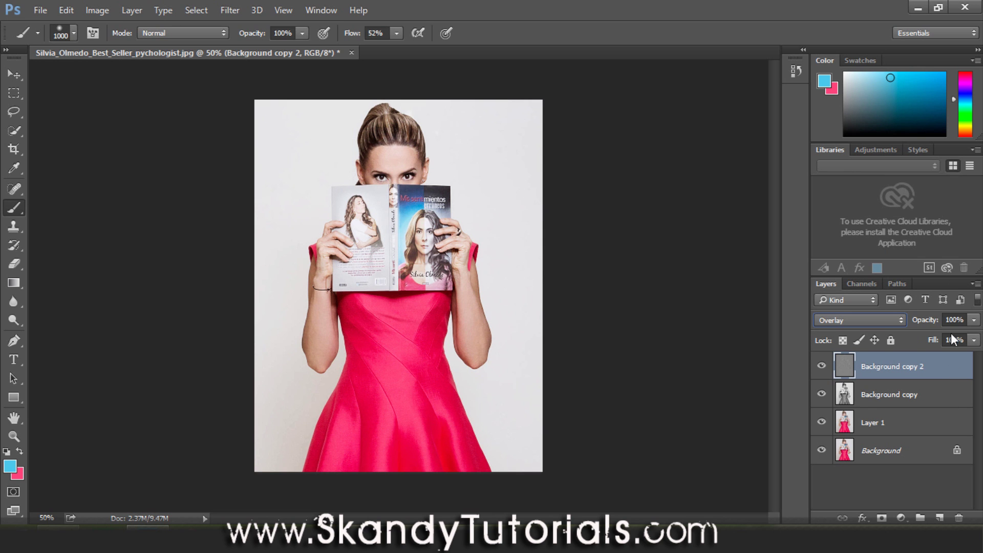
click(958, 320)
text(75)
key(Return)
Compare the image with Background copy 2 hidden and shown, and raise that layer's opacity to 85%
click(823, 366)
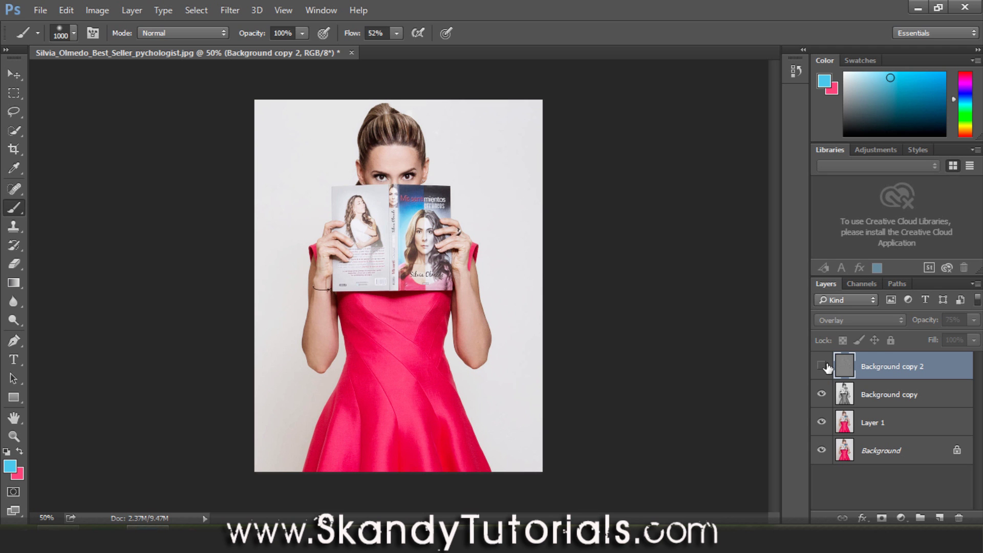
click(823, 366)
click(823, 366)
click(823, 366)
click(823, 366)
click(823, 366)
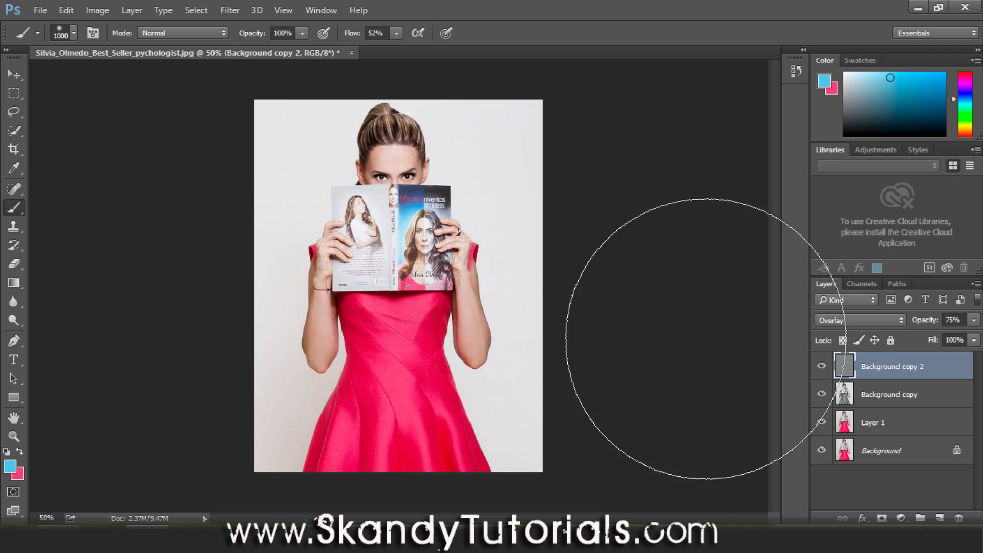
click(821, 367)
click(821, 367)
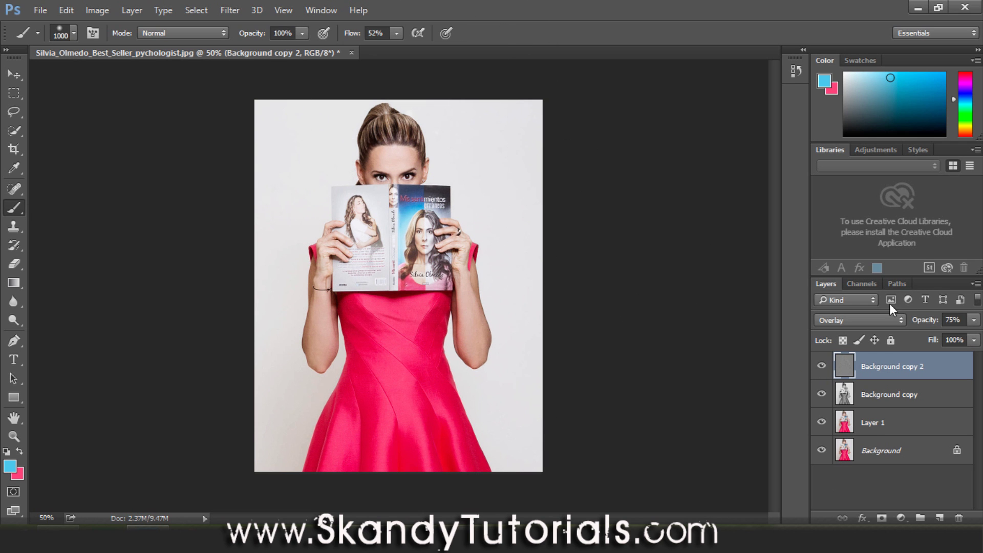
drag(925, 322, 930, 323)
Toggle Background copy 2's visibility repeatedly to examine its sharpening effect on the portrait
click(822, 366)
click(822, 367)
click(822, 366)
click(822, 367)
click(822, 366)
click(822, 367)
click(821, 366)
click(822, 367)
click(822, 367)
click(822, 366)
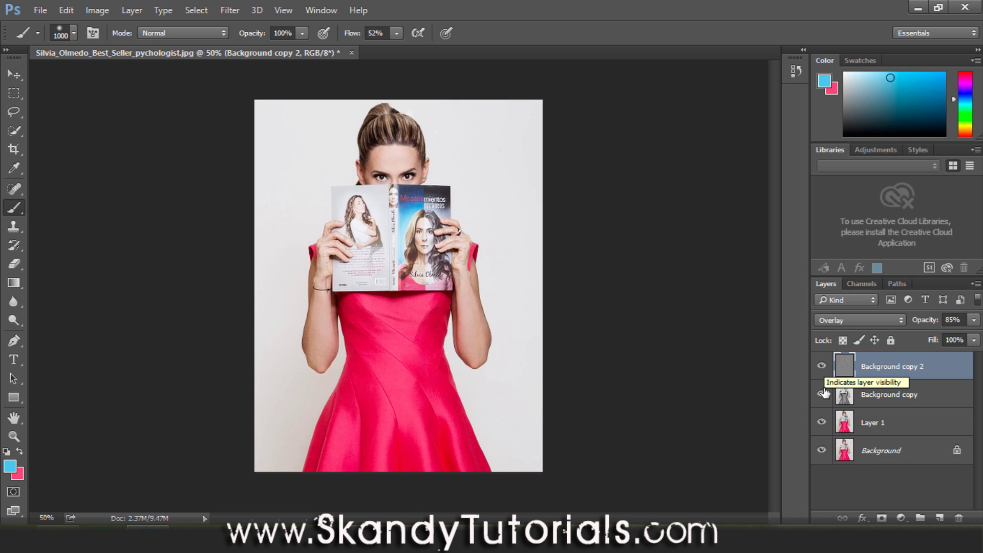
Set Background copy 2's opacity to 90%
click(947, 320)
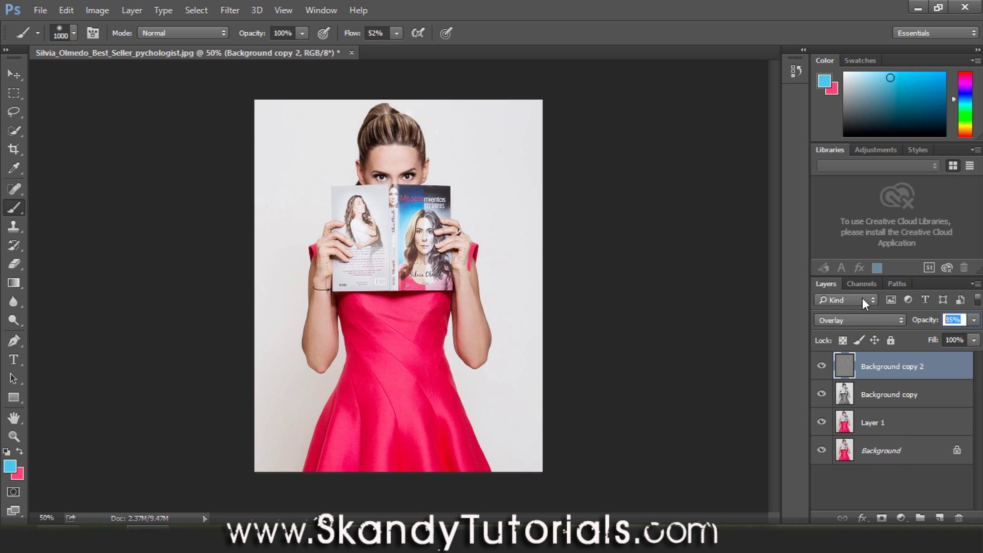
text(90)
key(Return)
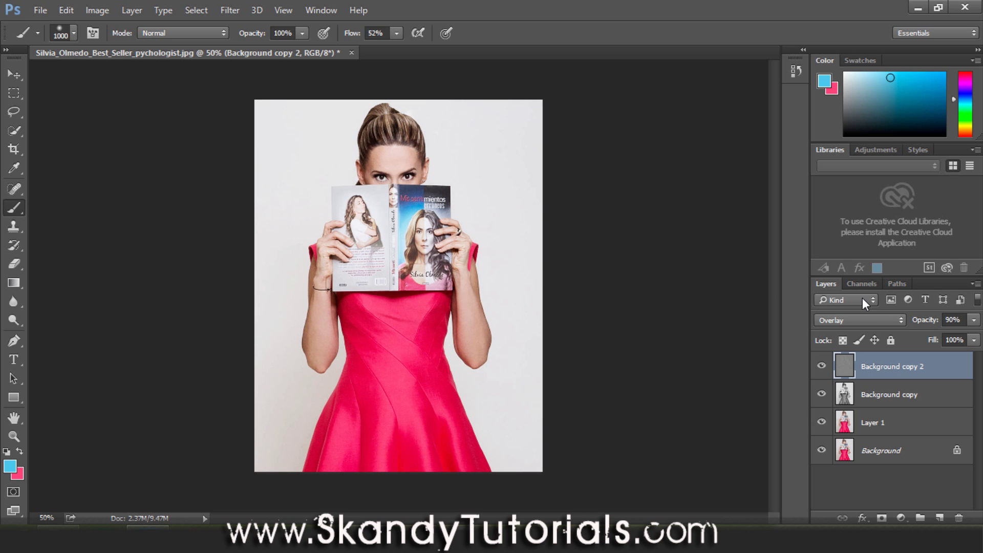
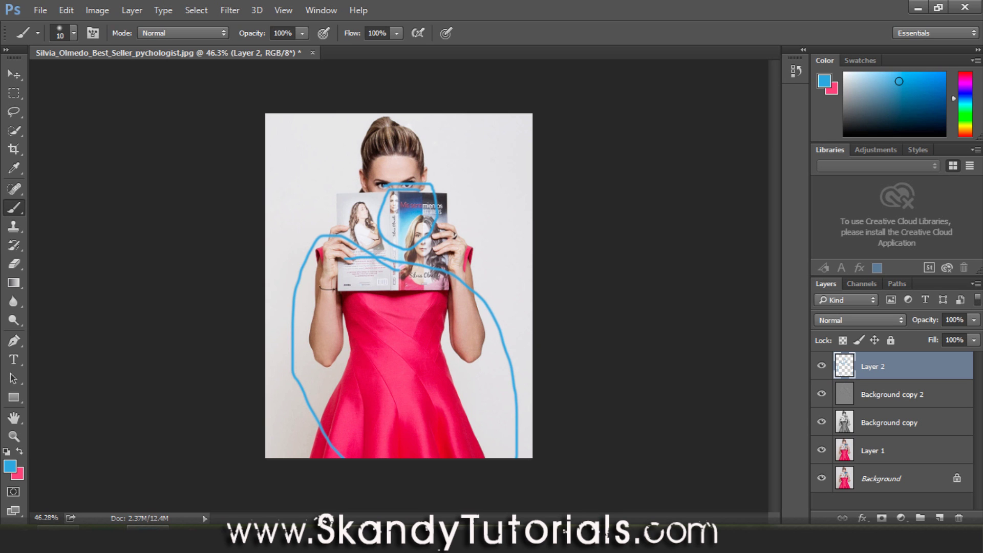
Brush a line across the forehead and a loop around the book on Layer 2, and undo all the blue marking strokes
mouse_move(348, 173)
mouse_down()
mouse_move(335, 172)
mouse_move(521, 159)
mouse_move(290, 168)
mouse_move(561, 158)
mouse_up()
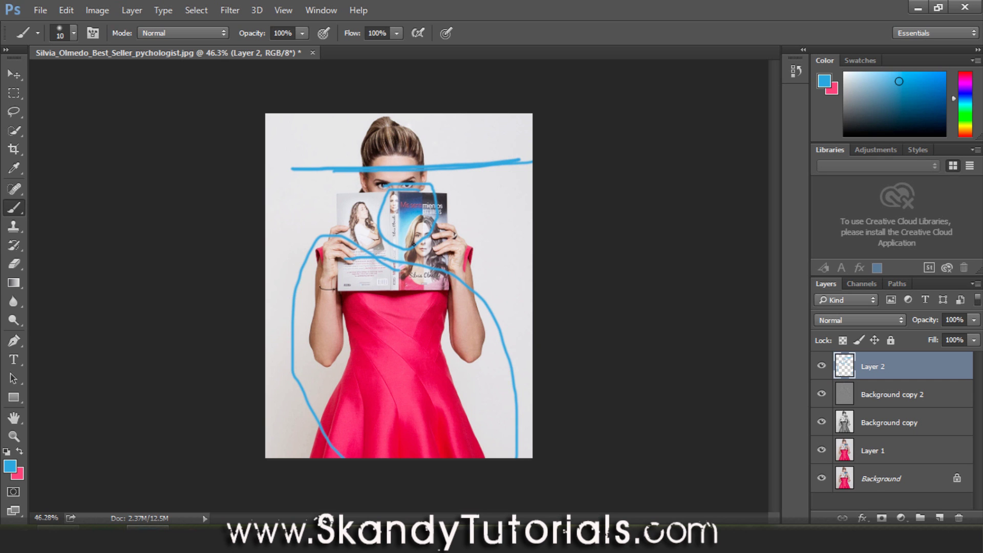
mouse_move(389, 172)
mouse_down()
mouse_move(432, 258)
mouse_move(358, 172)
mouse_up()
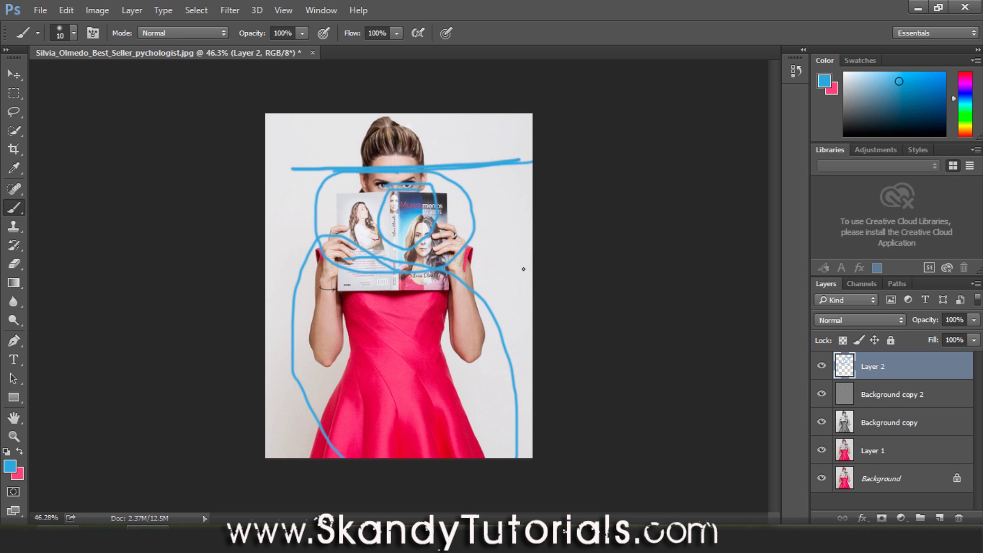
key(ctrl+alt+z)
key(ctrl+alt+z)
key(ctrl+alt+z)
key(ctrl+alt+z)
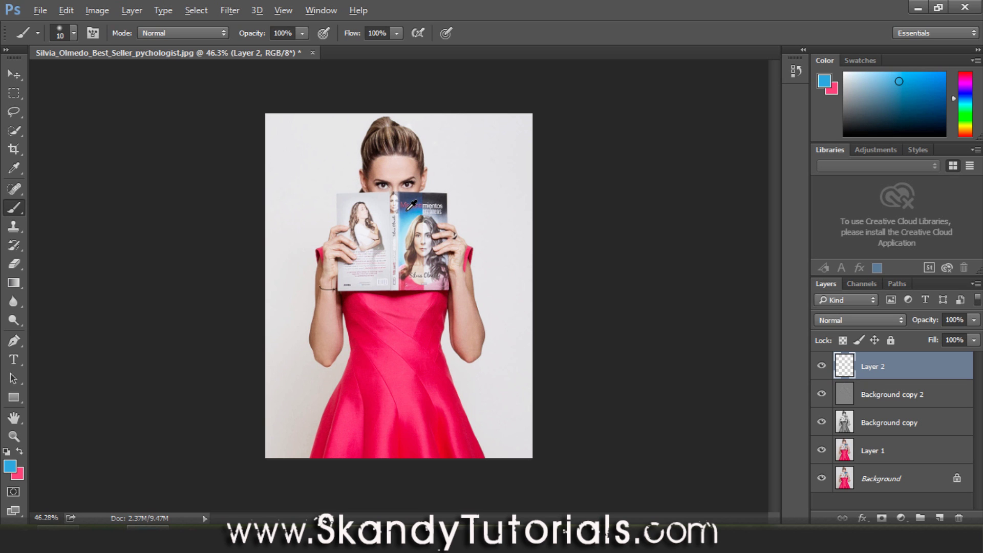
Paint one dab over the woman's head on Layer 2 with a size 900 brush, using blue sampled from the book cover
alt+click(410, 208)
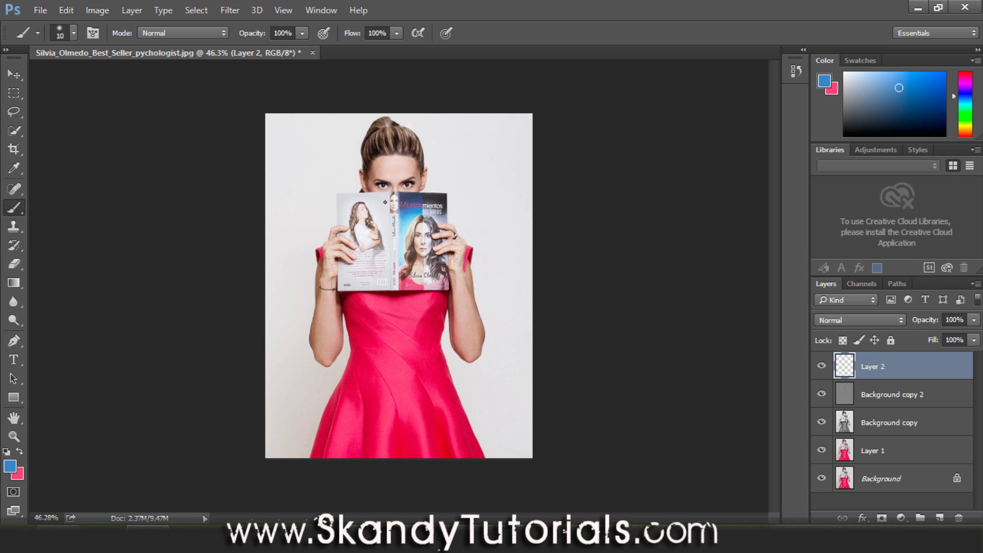
key(bracketright)
key(bracketright)
key(bracketright)
key(bracketright)
key(bracketright)
key(bracketright)
key(bracketright)
key(bracketright)
key(bracketright)
key(bracketright)
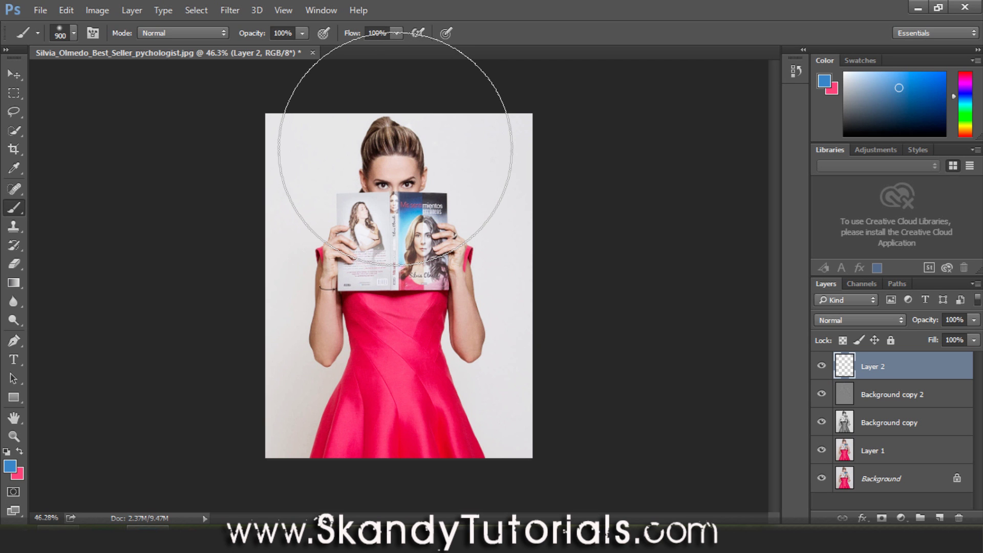
key(Caps_Lock)
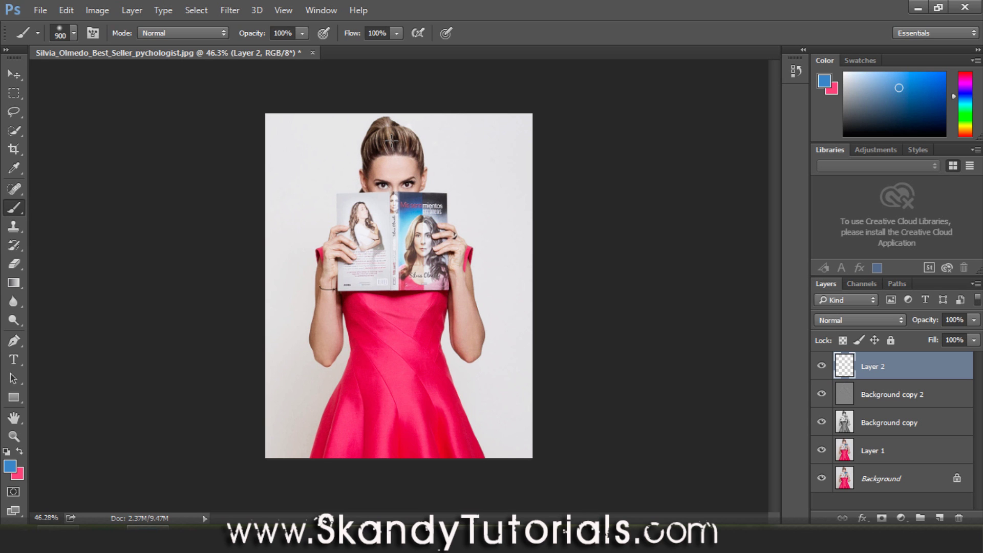
key(Caps_Lock)
click(391, 141)
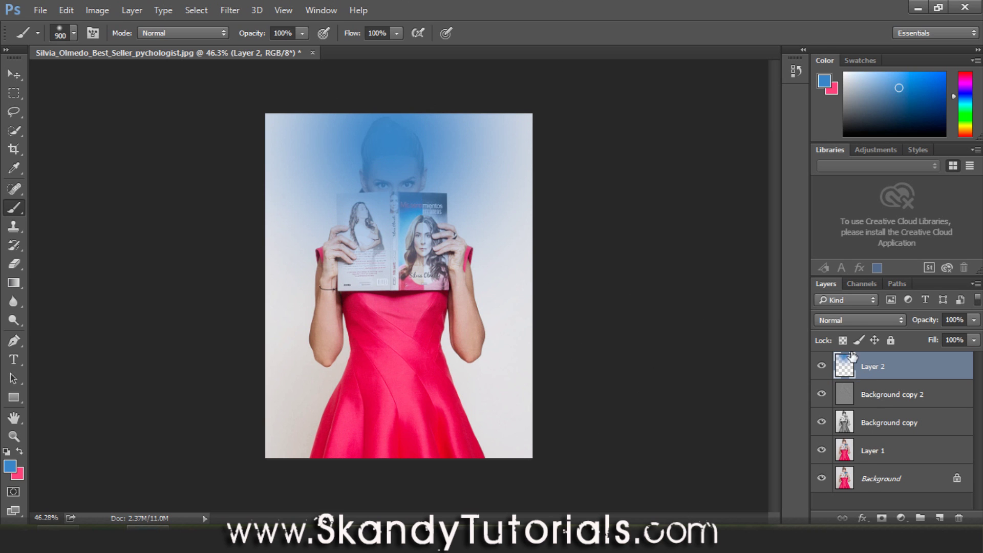
Set Layer 2's blend mode to Color Burn and its fill to 50%
click(859, 321)
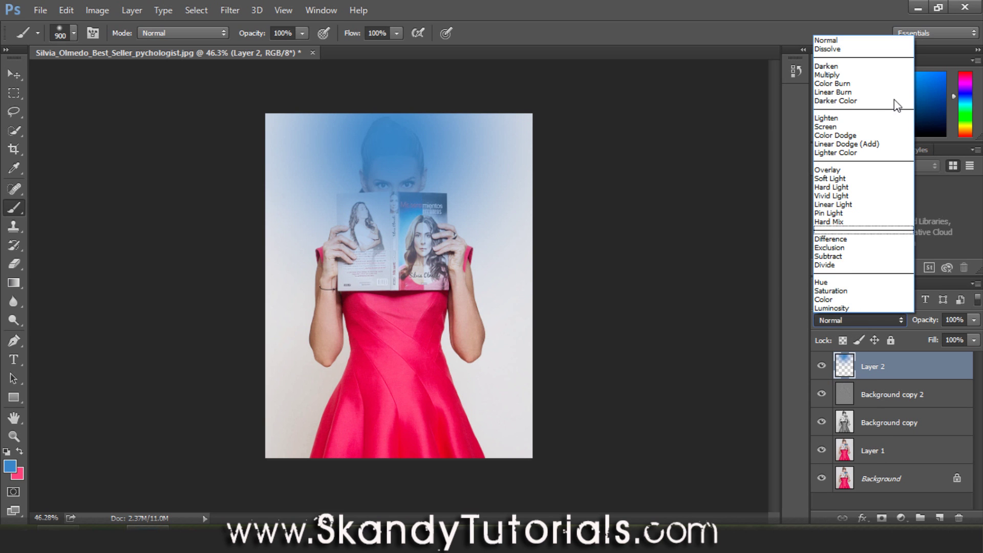
click(865, 85)
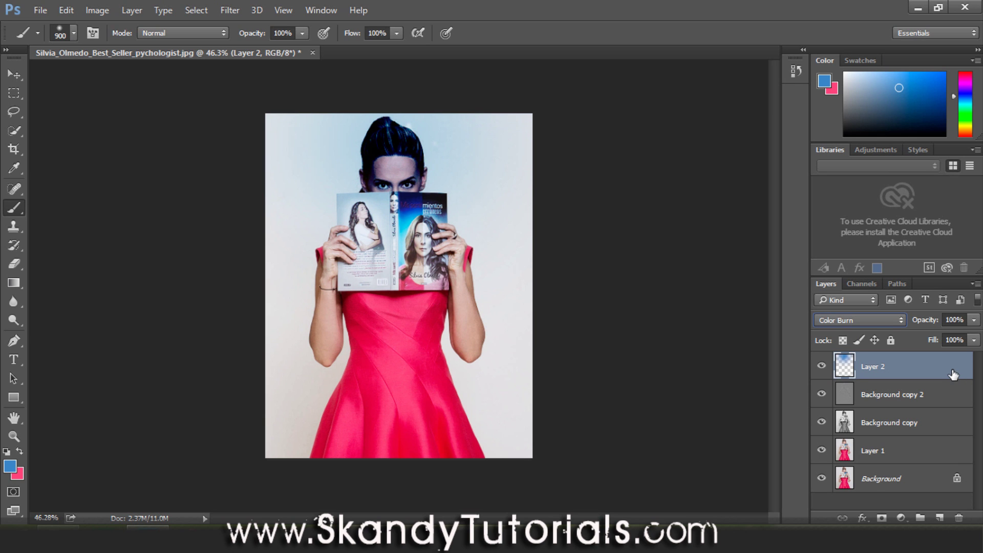
click(964, 341)
text(50)
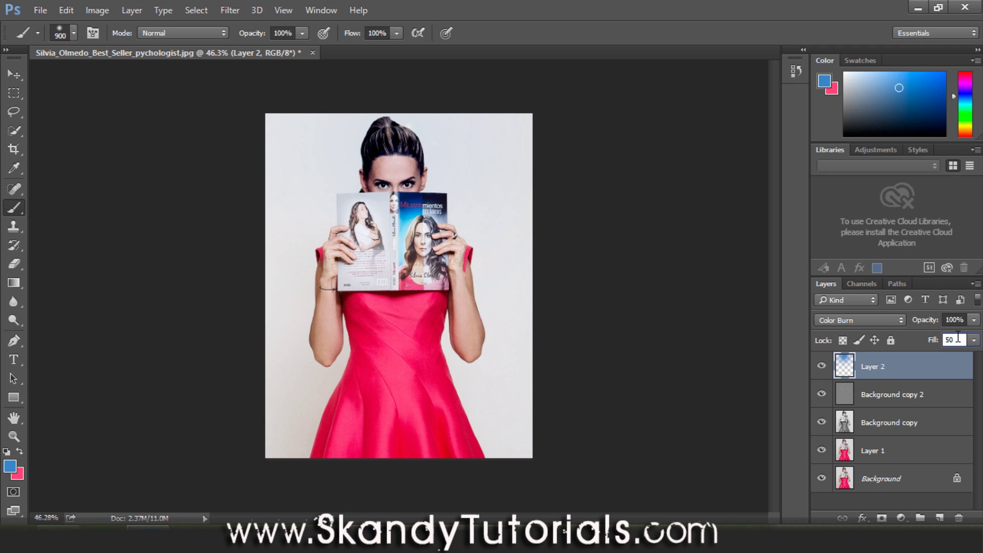
key(Return)
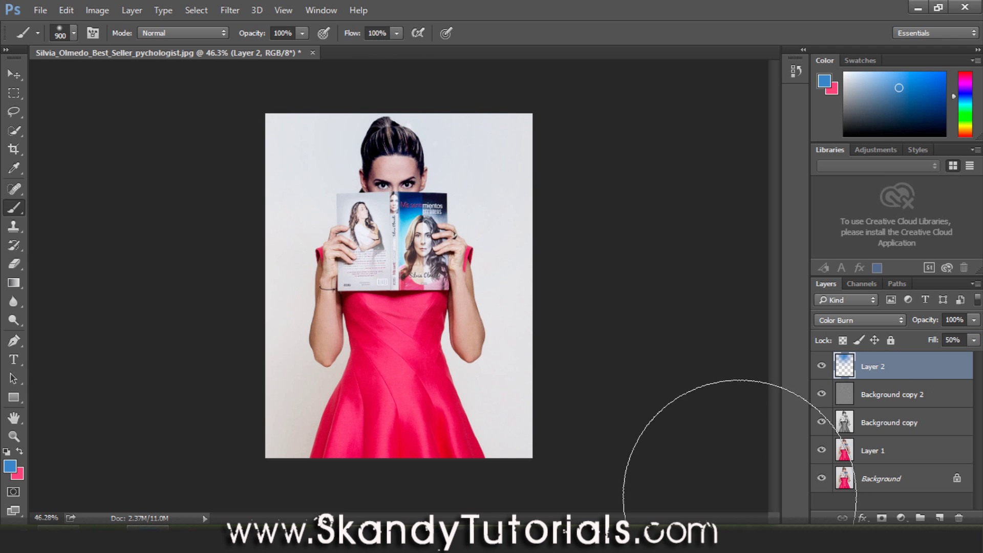
Compare the image with Layer 2 hidden and shown, and lower the layer's opacity to 60%
click(821, 366)
click(822, 366)
click(821, 366)
click(821, 366)
click(821, 366)
click(822, 367)
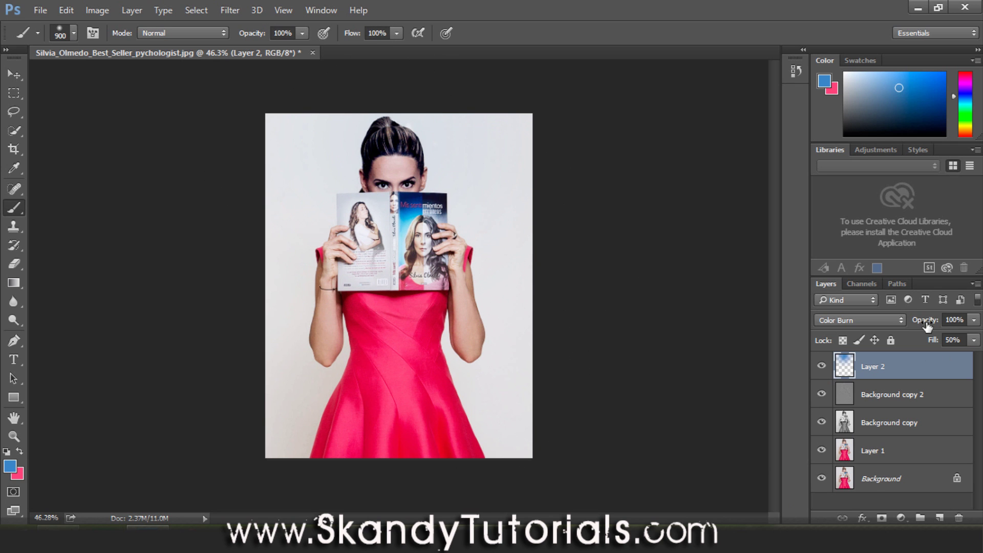
drag(928, 326, 900, 326)
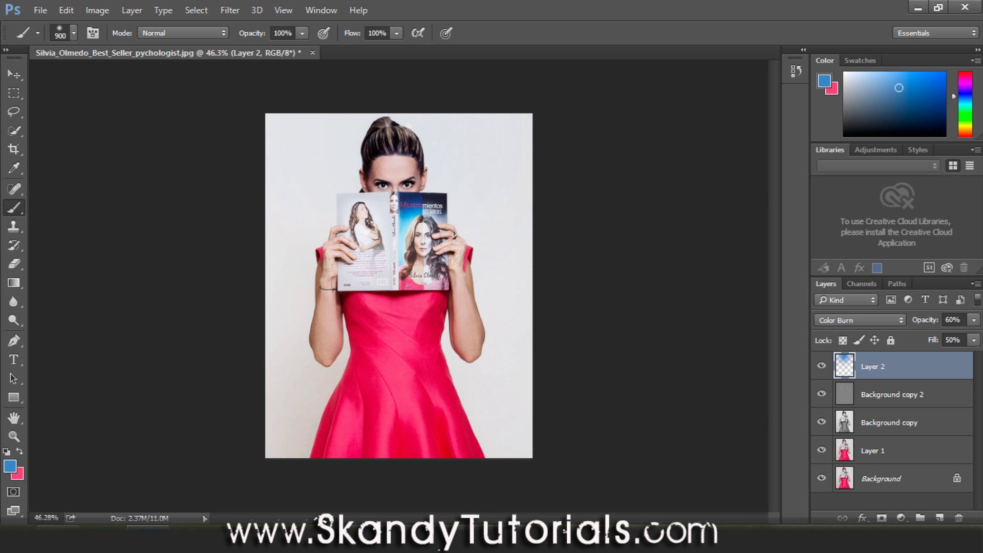
Toggle Layer 2's visibility repeatedly to examine how the blue Color Burn dab affects the hair and face
click(822, 367)
click(821, 366)
click(822, 366)
click(822, 367)
click(822, 367)
click(822, 366)
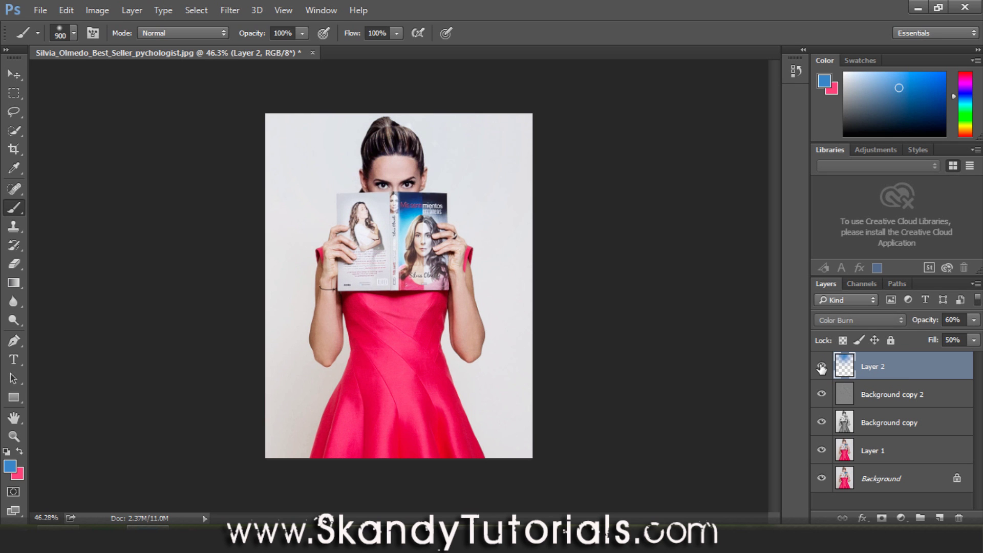
click(822, 367)
click(822, 366)
click(822, 367)
click(821, 366)
click(821, 367)
click(822, 366)
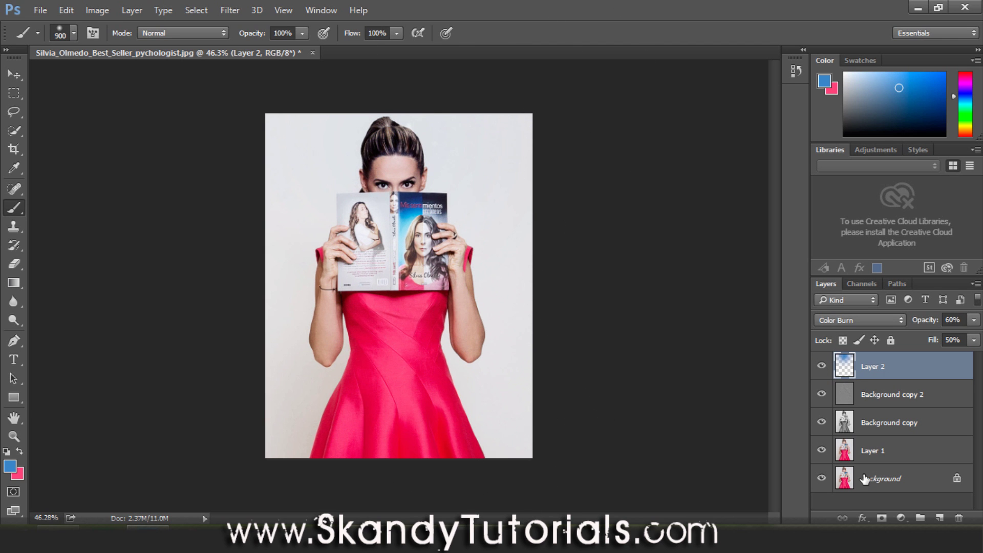
Compare the image with Layer 2 hidden and shown, and try a pink stroke sampled from the dress across the skirt on Layer 2
click(822, 366)
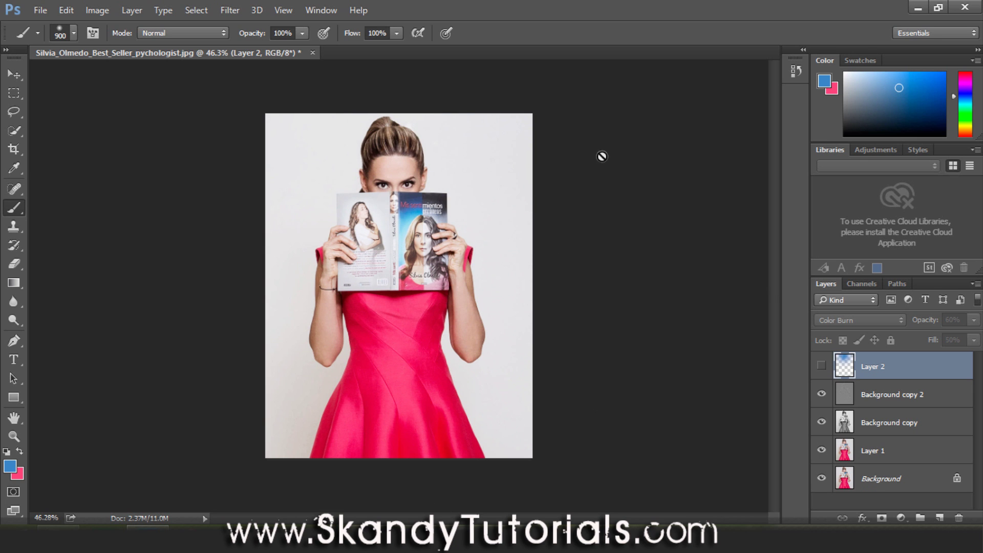
click(822, 366)
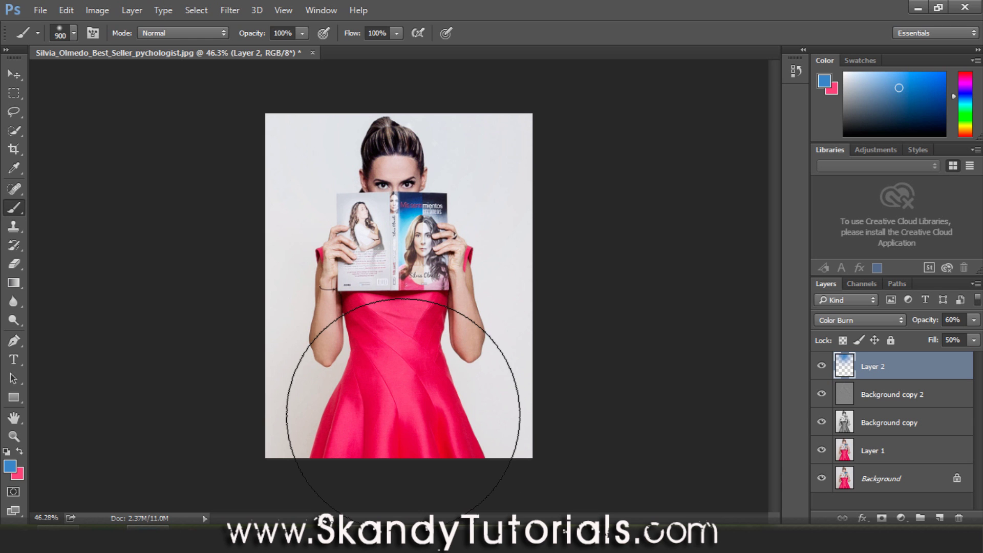
alt+click(424, 378)
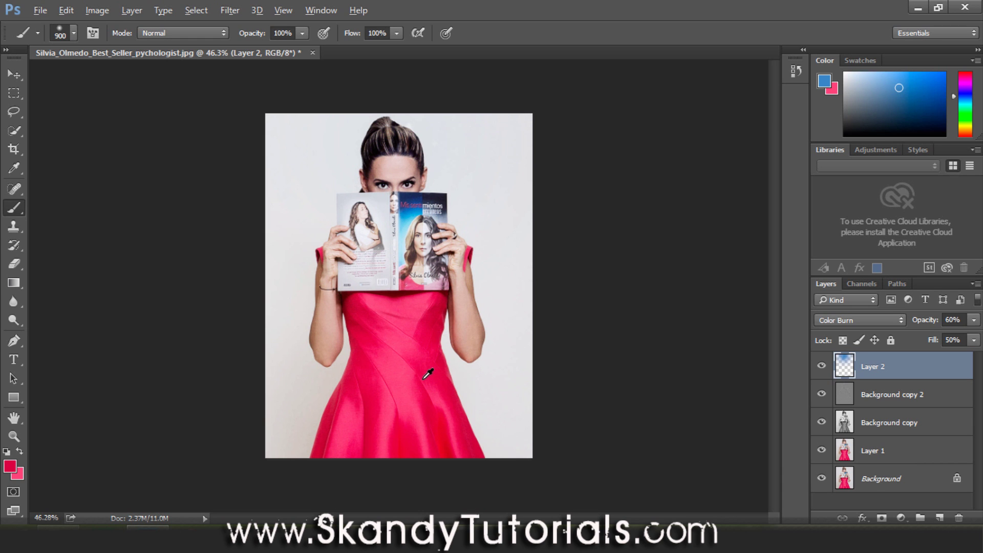
alt+click(425, 407)
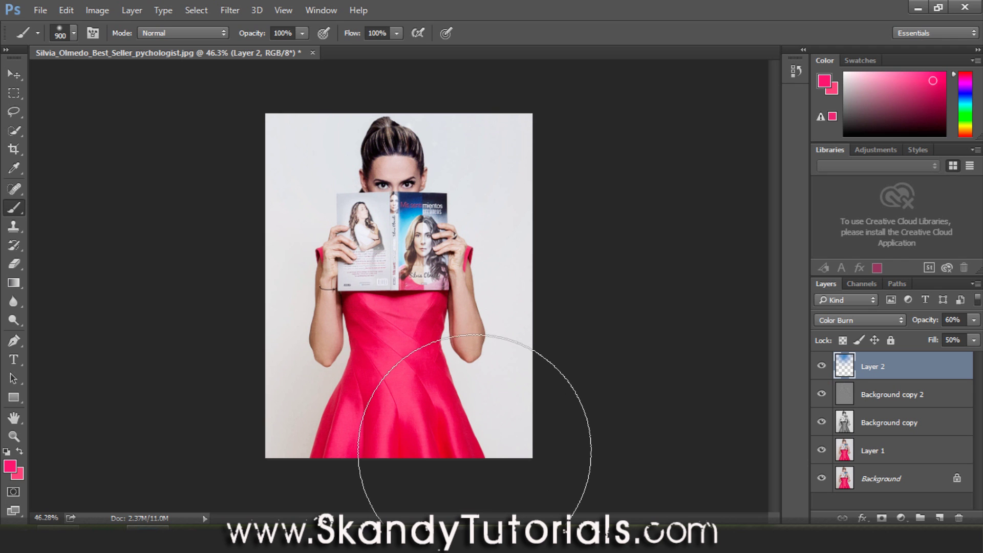
mouse_move(373, 437)
mouse_down()
mouse_move(384, 439)
mouse_move(329, 450)
mouse_move(384, 471)
mouse_move(535, 417)
mouse_move(410, 445)
mouse_move(230, 461)
mouse_move(562, 422)
mouse_up()
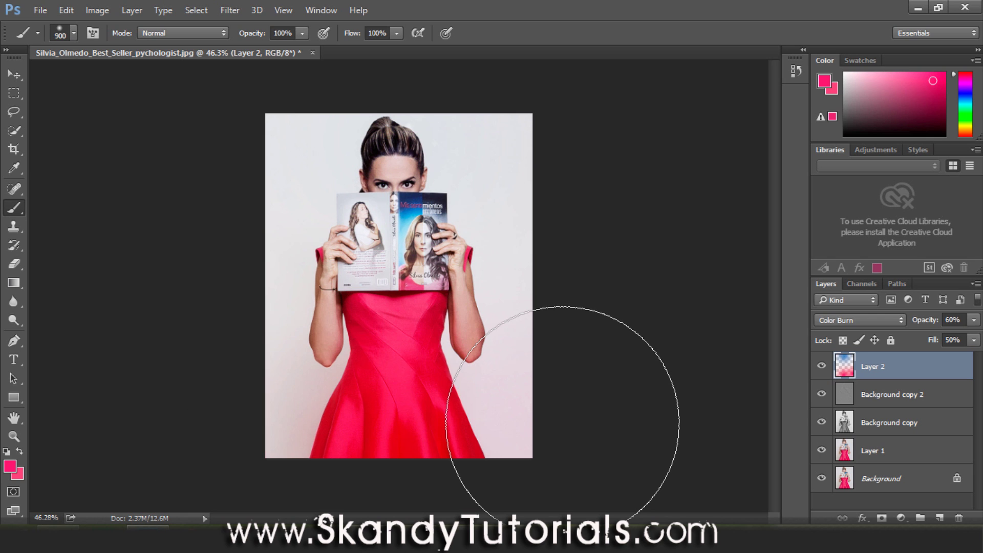
key(ctrl+z)
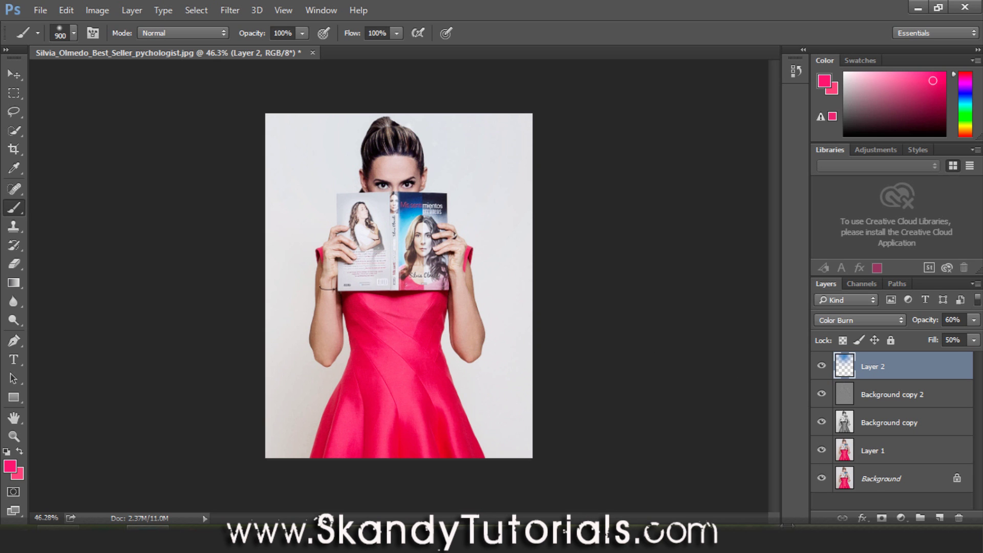
Add a new layer above Layer 2 and reset the foreground and background colours to the default black and white
click(940, 518)
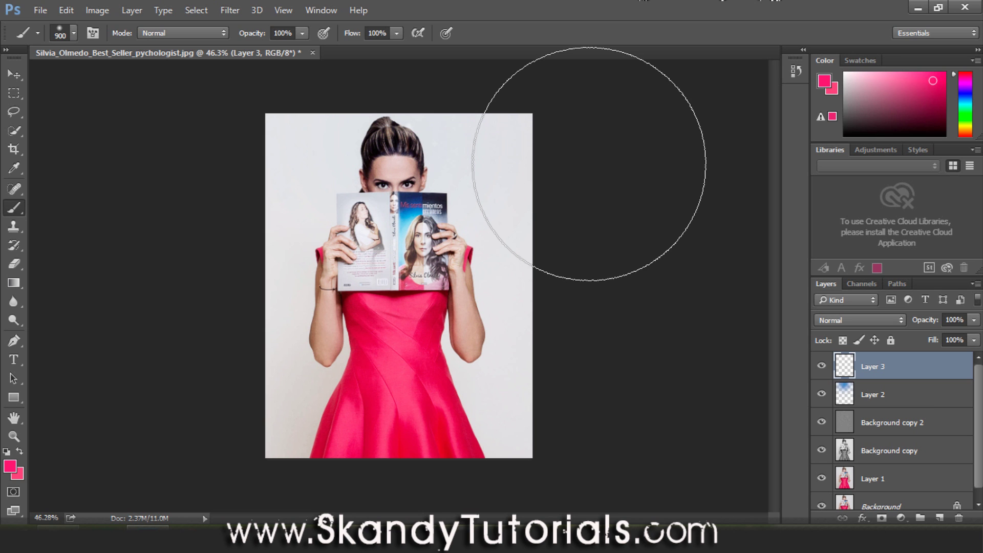
key(d)
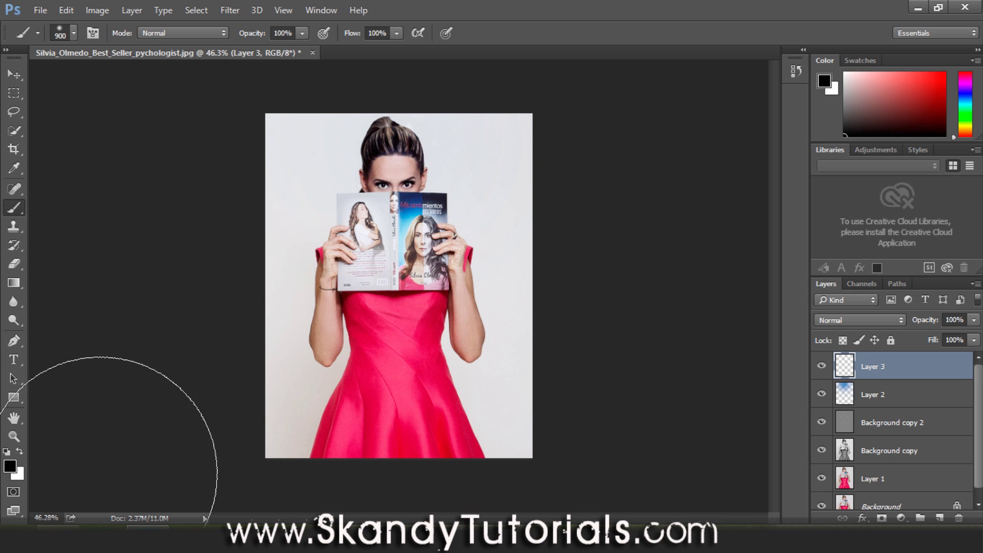
key(x)
key(x)
key(x)
key(x)
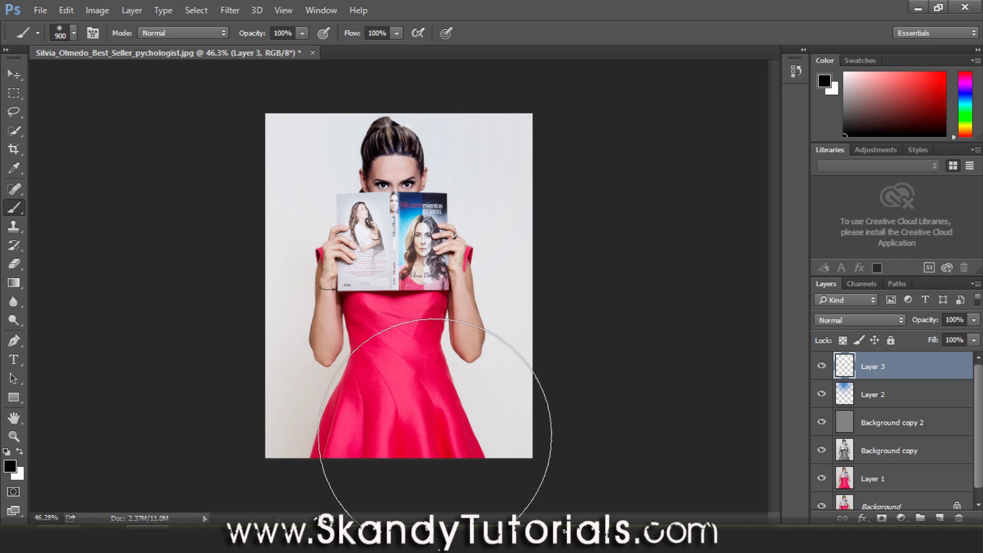
Sample light blue from the book cover and paint over the upper right side of the photo on Layer 3
alt+click(407, 221)
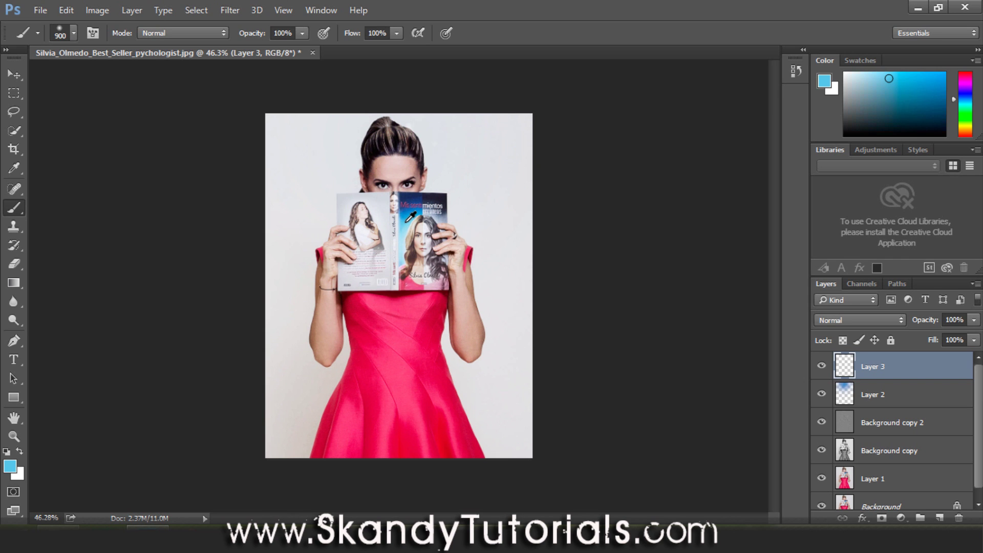
alt+click(409, 221)
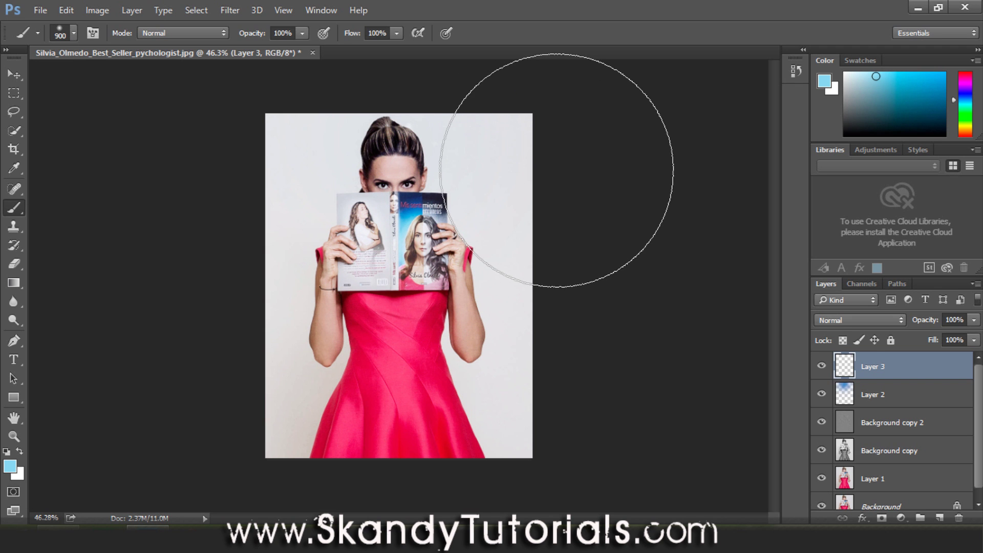
mouse_move(499, 168)
mouse_down()
mouse_move(495, 299)
mouse_move(514, 144)
mouse_move(497, 113)
mouse_move(501, 93)
mouse_move(524, 76)
mouse_up()
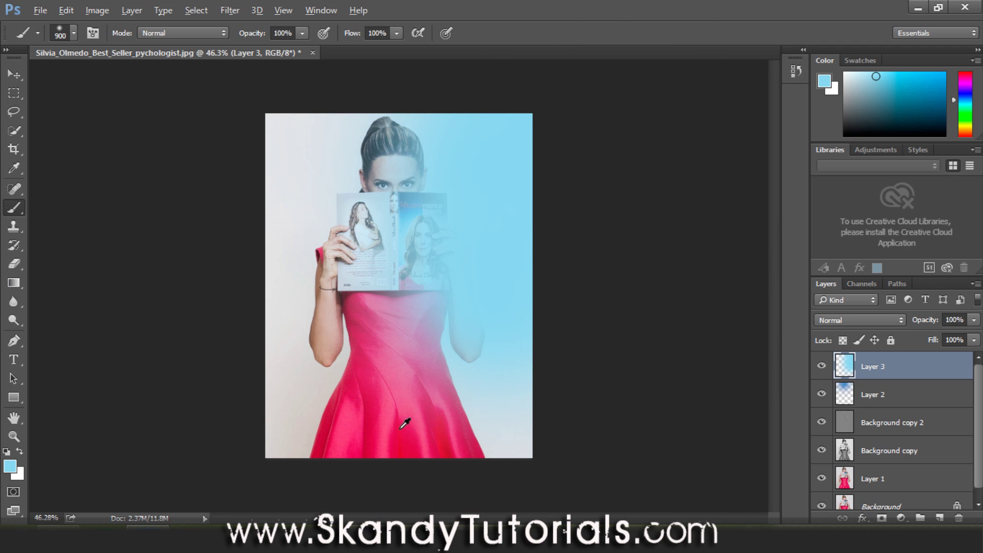
Sample light pink from the dress and paint it over the photo's lower right and lower left corners on Layer 3
alt+click(368, 407)
alt+click(374, 410)
alt+click(386, 388)
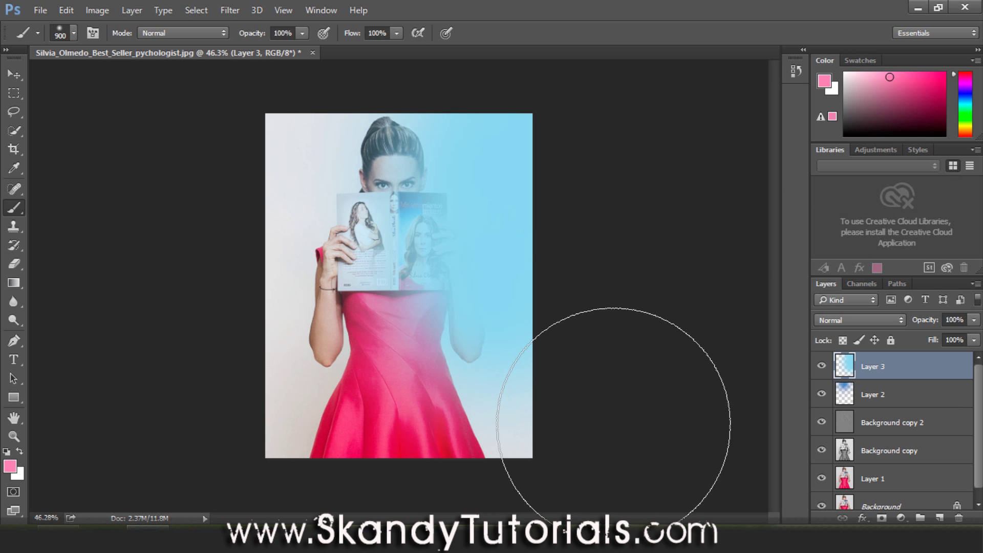
click(605, 444)
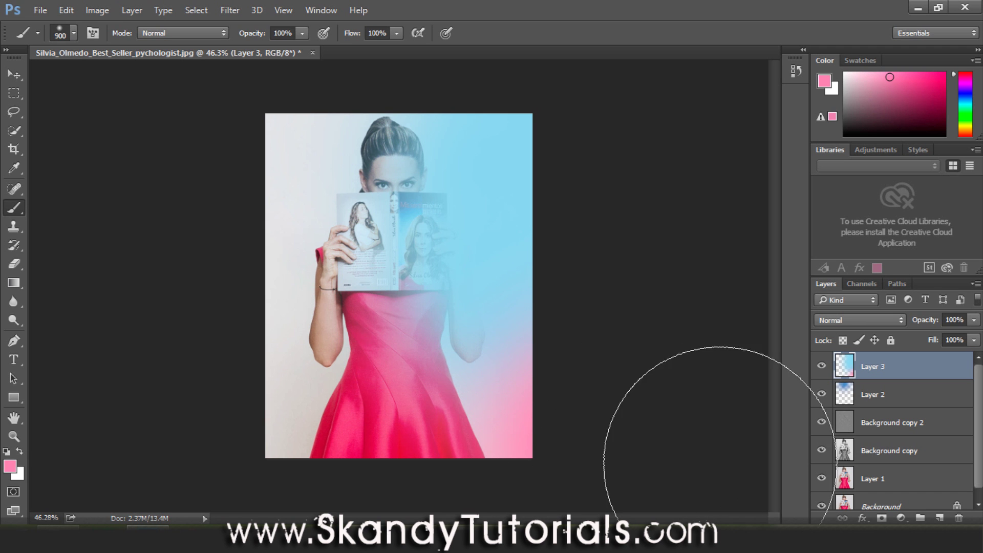
mouse_move(177, 453)
mouse_down()
mouse_move(153, 482)
mouse_move(160, 359)
mouse_move(154, 499)
mouse_move(170, 487)
mouse_up()
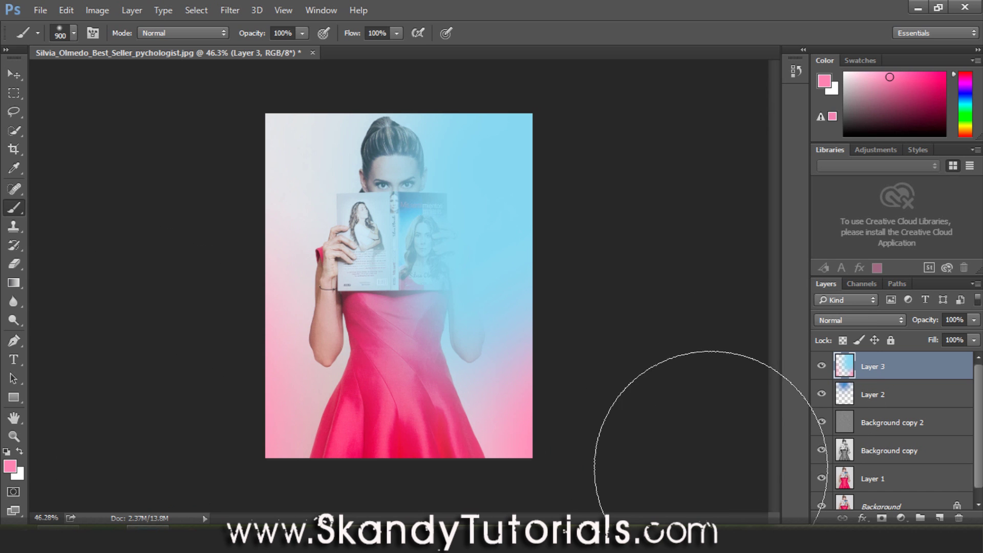
Undo the pink paint at the photo's lower left and brush more pink over its lower right area on Layer 3
key(ctrl+alt+z)
key(ctrl+alt+z)
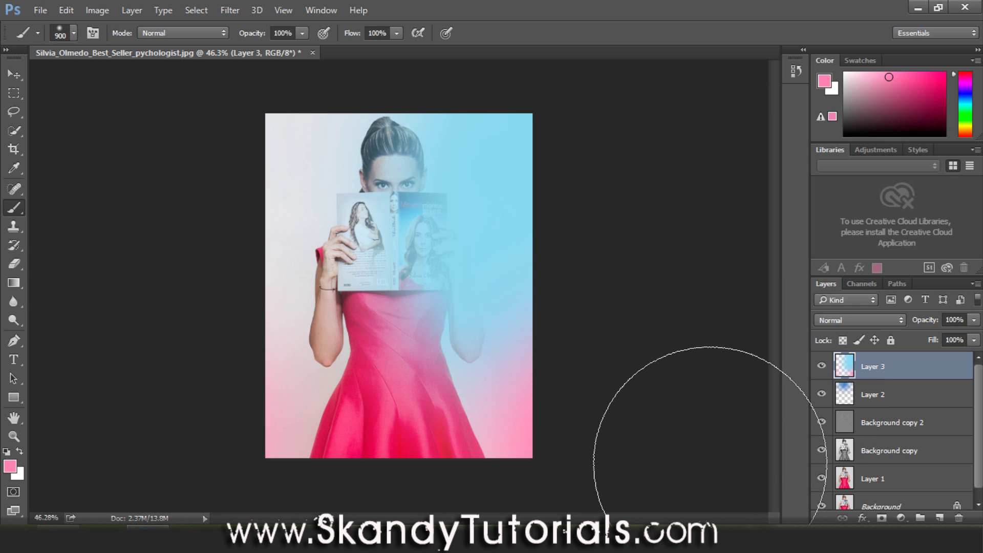
key(ctrl+alt+z)
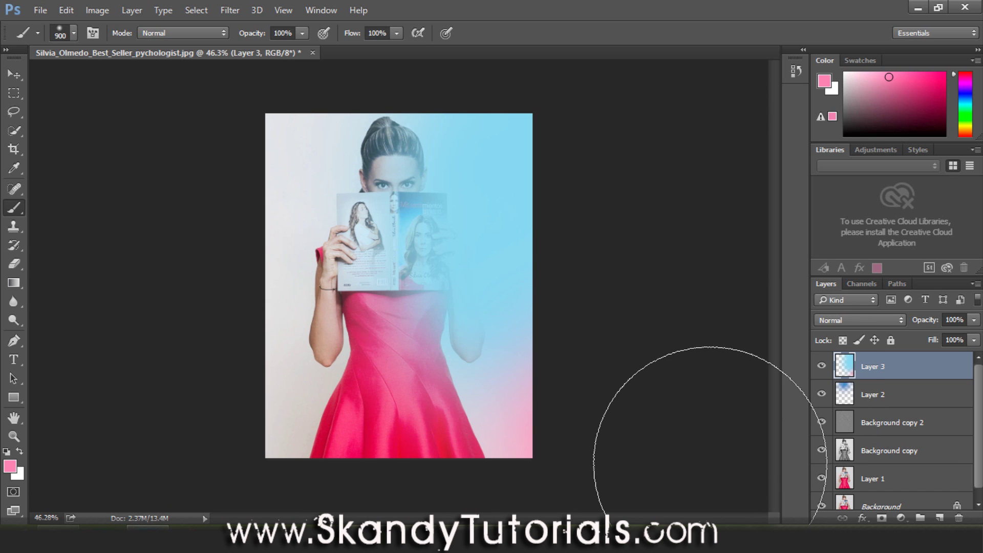
mouse_move(680, 439)
mouse_down()
mouse_move(608, 417)
mouse_move(579, 428)
mouse_move(627, 423)
mouse_move(581, 384)
mouse_move(545, 447)
mouse_move(507, 461)
mouse_up()
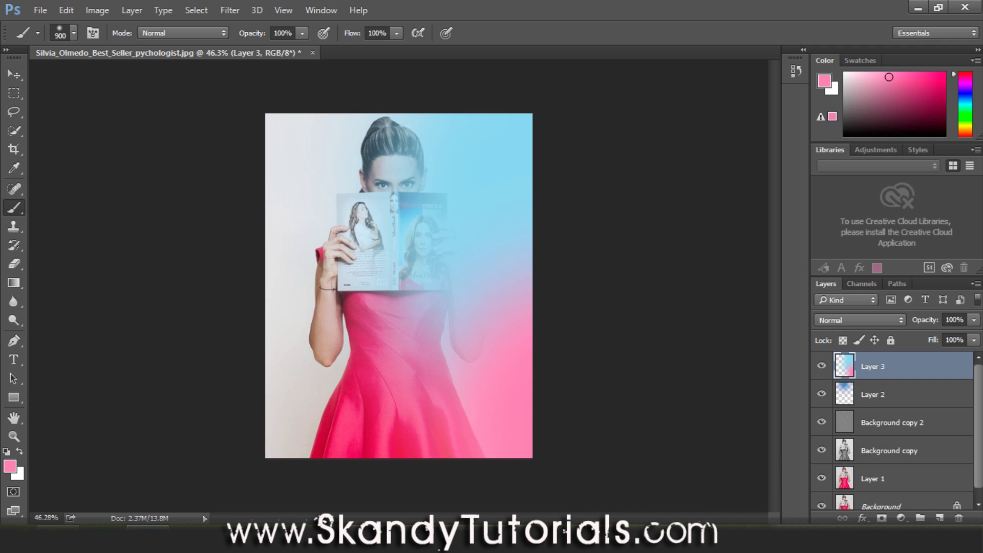
Set Layer 3's blend mode to Soft Light and compare the image with the layer hidden and shown
click(865, 320)
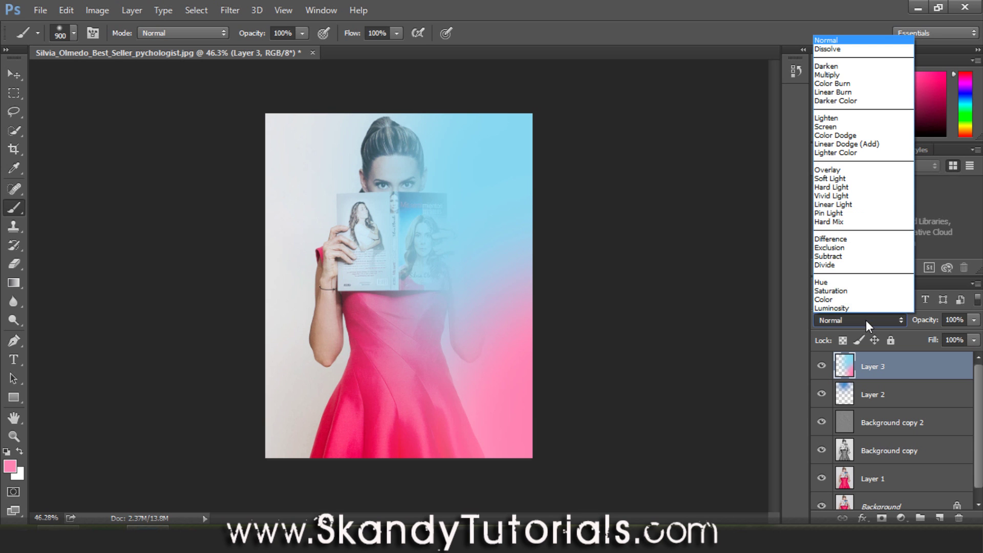
click(837, 179)
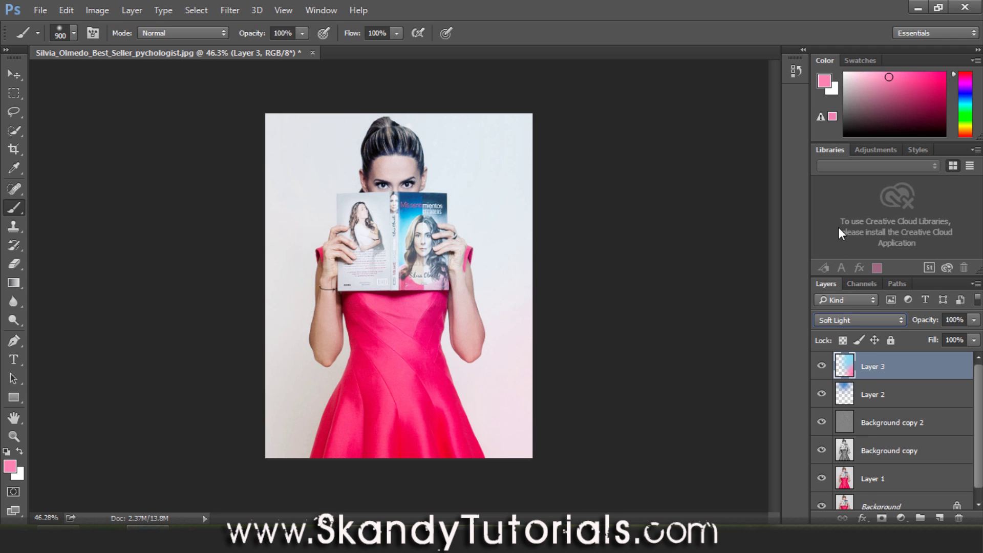
click(822, 366)
click(822, 366)
click(822, 366)
click(822, 367)
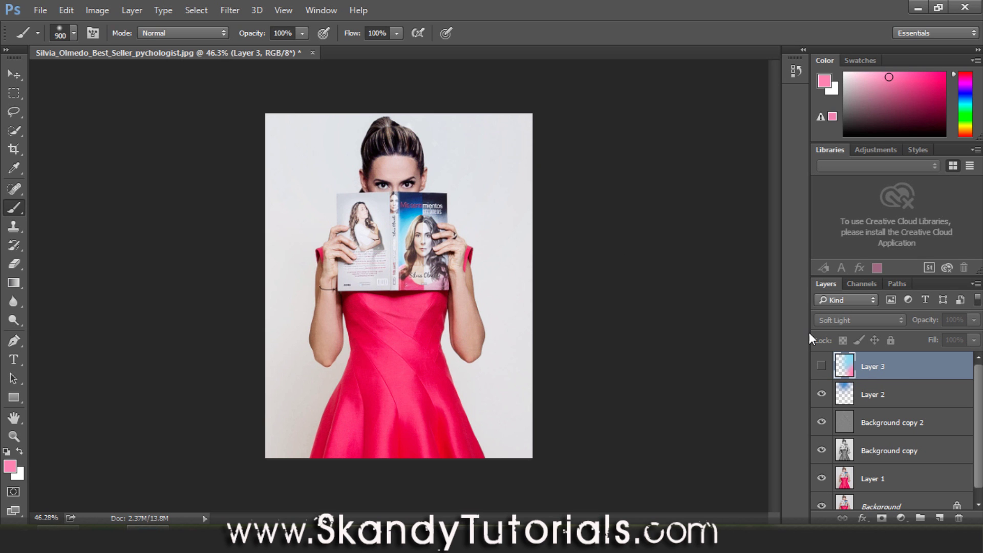
click(822, 367)
click(822, 367)
click(822, 366)
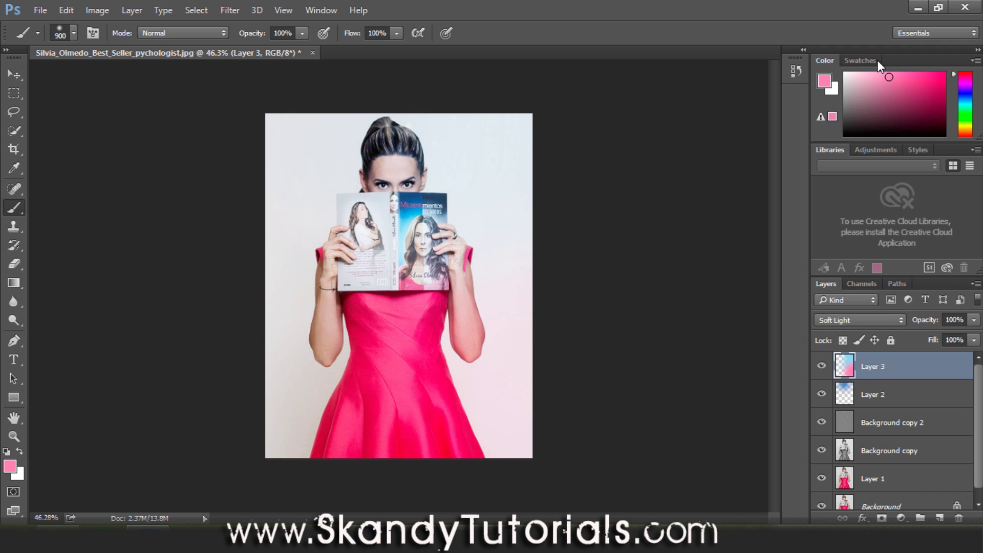
Try painting very pale pink over the photo on Layer 3, and undo several of the strokes
click(849, 75)
mouse_move(545, 428)
mouse_down()
mouse_move(527, 417)
mouse_move(573, 446)
mouse_up()
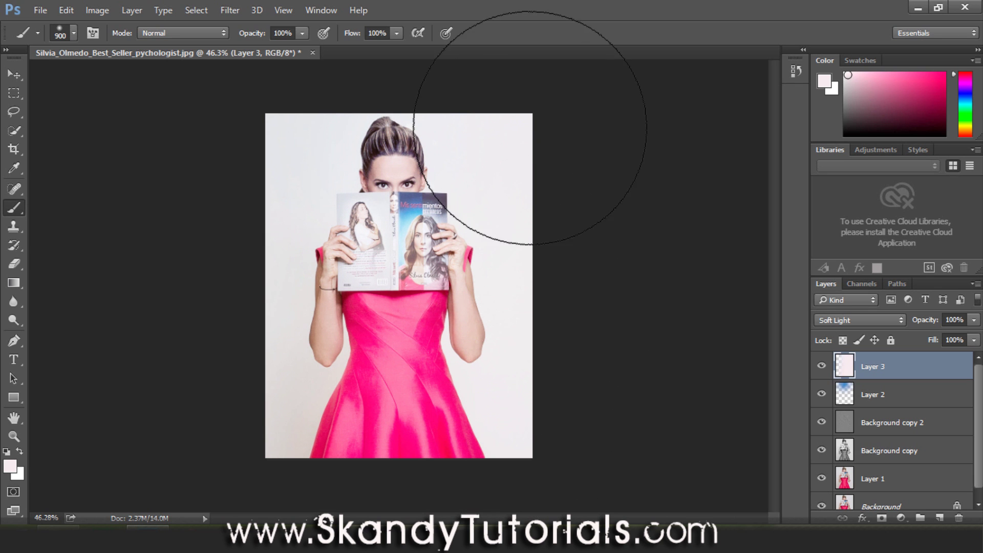
key(ctrl+z)
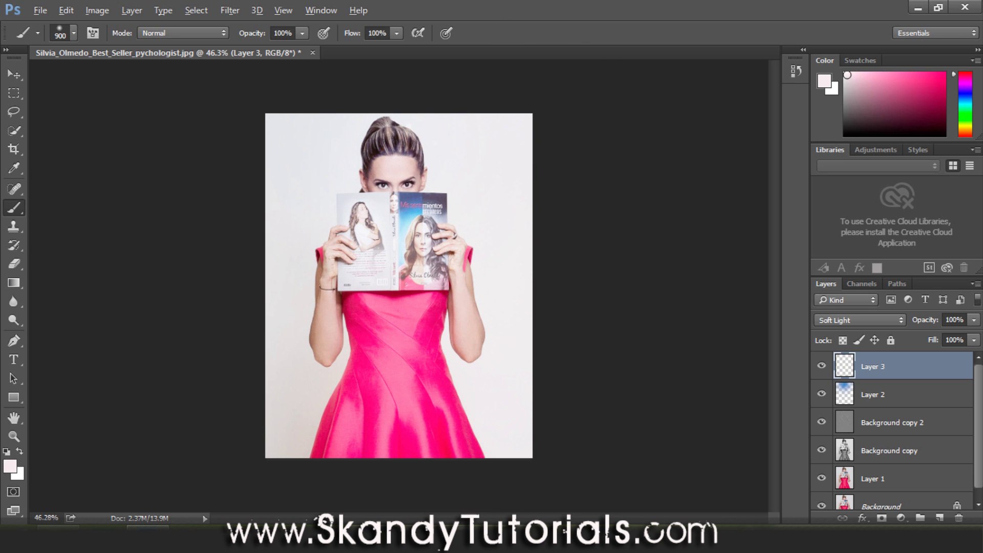
key(ctrl+z)
key(ctrl+z)
key(ctrl+z)
key(ctrl+z)
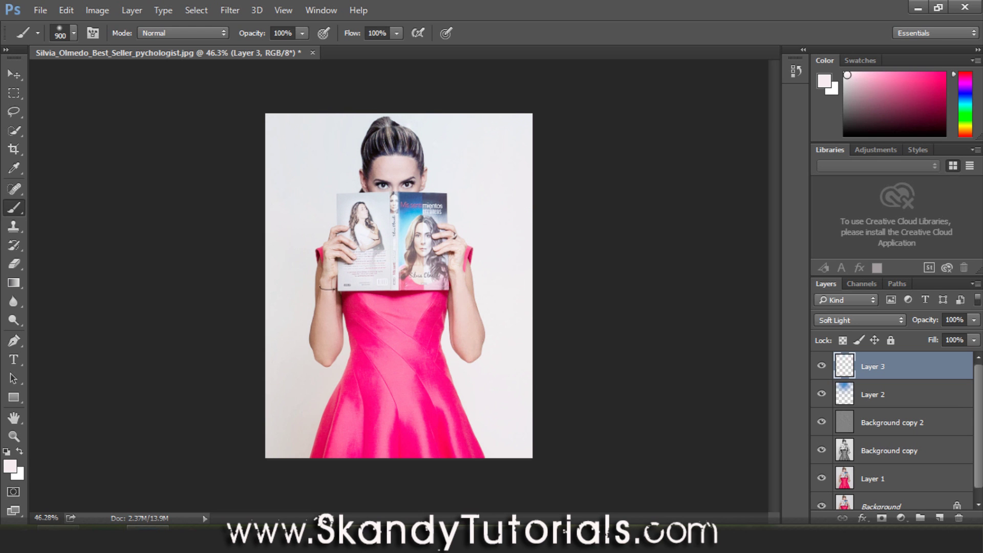
key(ctrl+z)
key(ctrl+z)
key(ctrl+z)
key(ctrl+z)
key(ctrl+z)
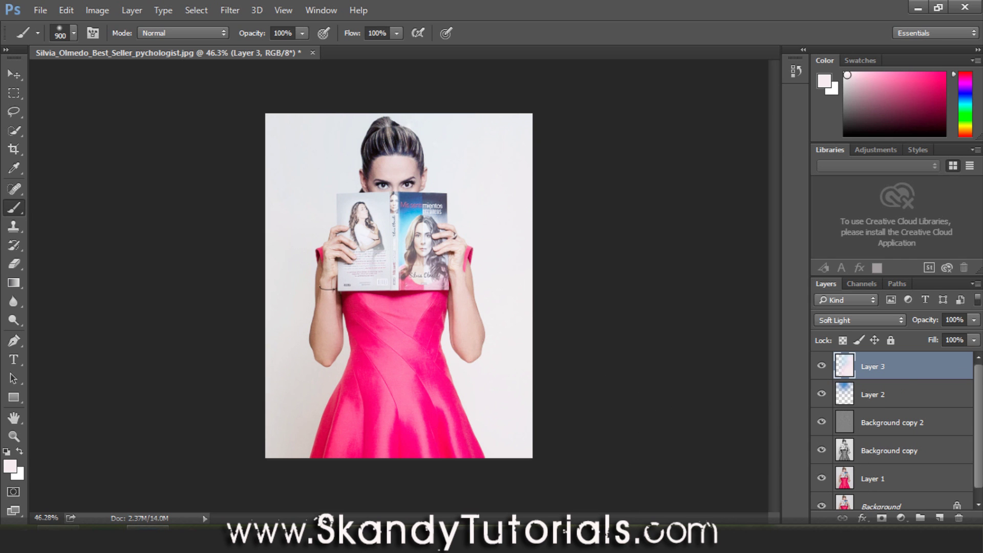
Delete Layer 3 and compare the image with Layer 2 hidden and shown
scroll(894, 430, down, 1)
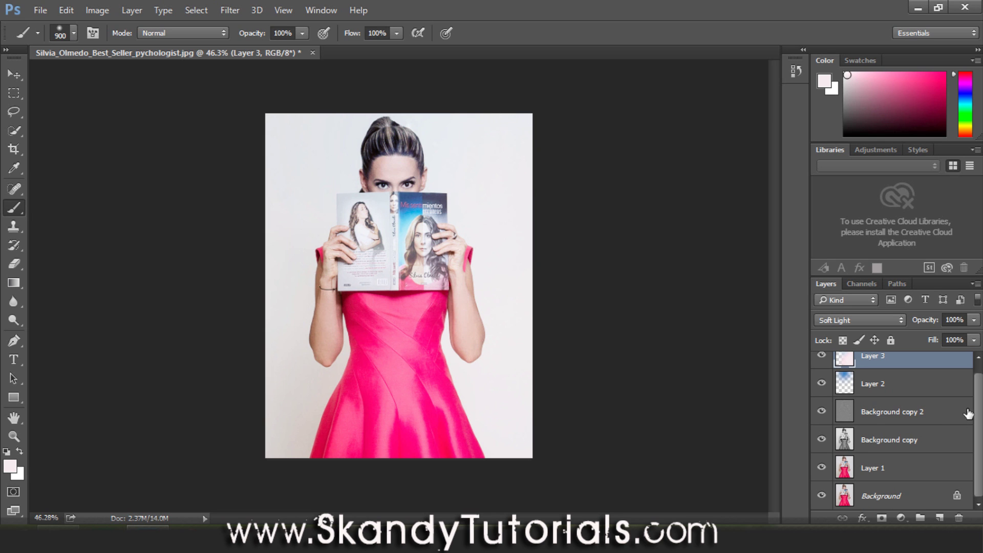
scroll(922, 379, up, 1)
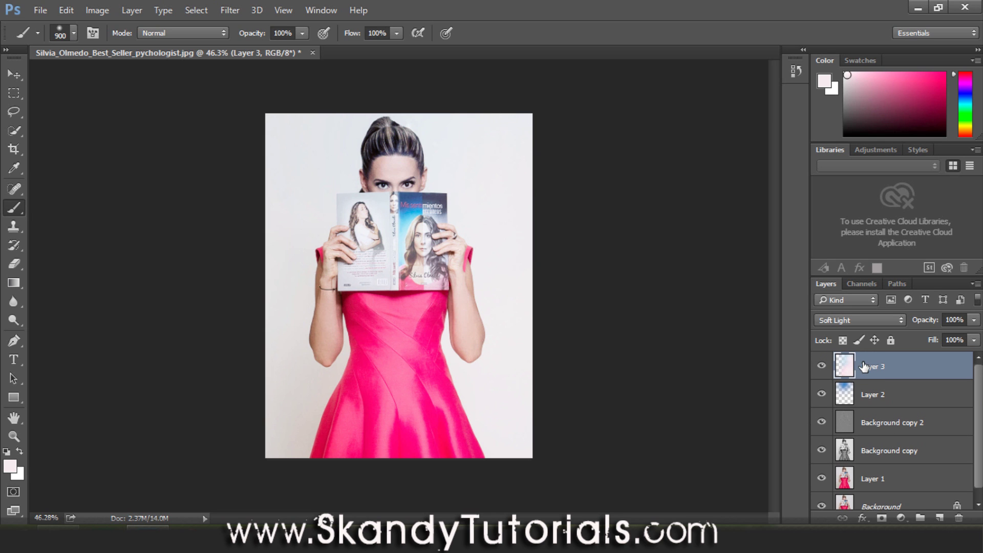
key(Delete)
click(822, 366)
click(821, 367)
click(821, 366)
click(822, 366)
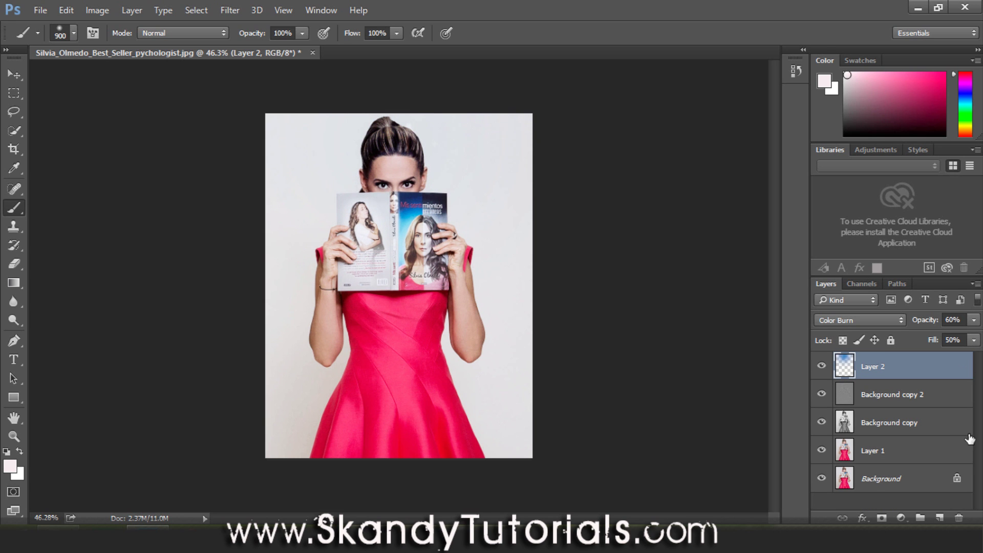
Group Layer 2, Background copy 2, Background copy and Layer 1 together, leaving out the Background layer
ctrl+click(891, 396)
ctrl+click(891, 423)
ctrl+click(889, 450)
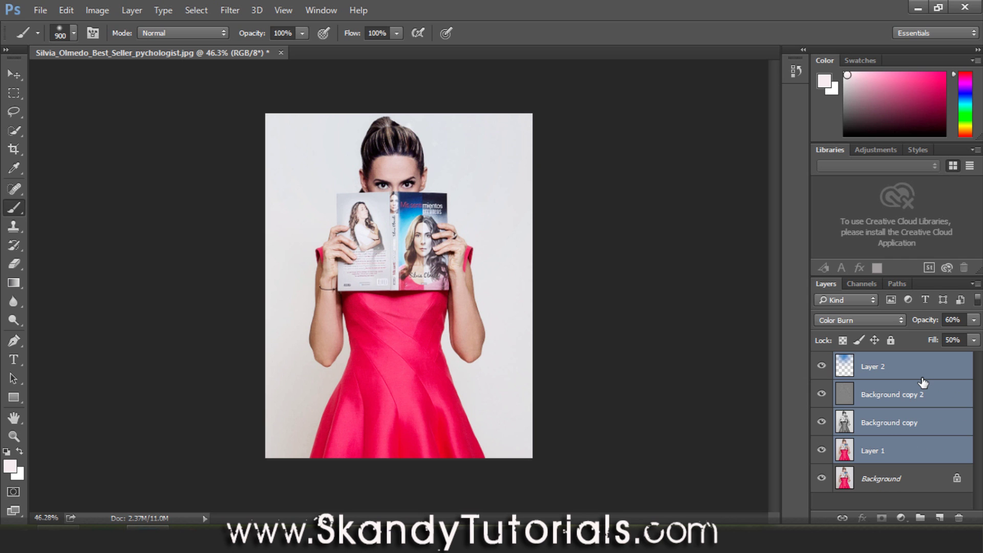
key(ctrl+g)
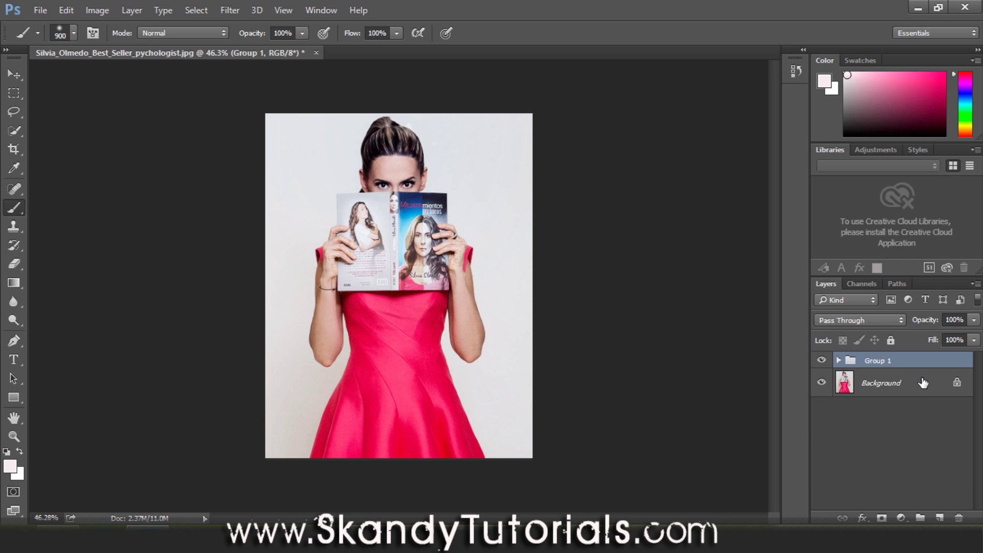
Toggle Group 1's visibility repeatedly to compare the enhanced photo with the original Background
click(822, 361)
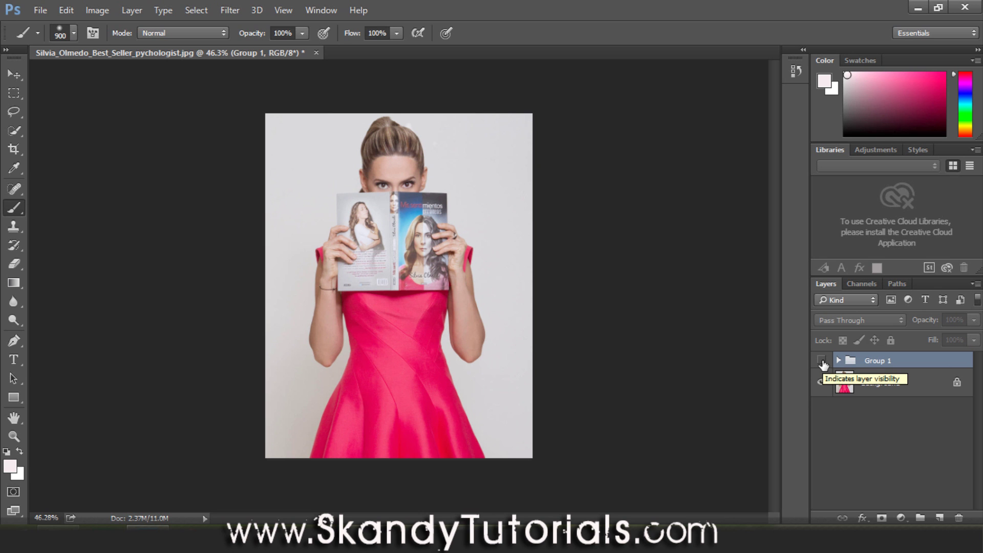
click(821, 361)
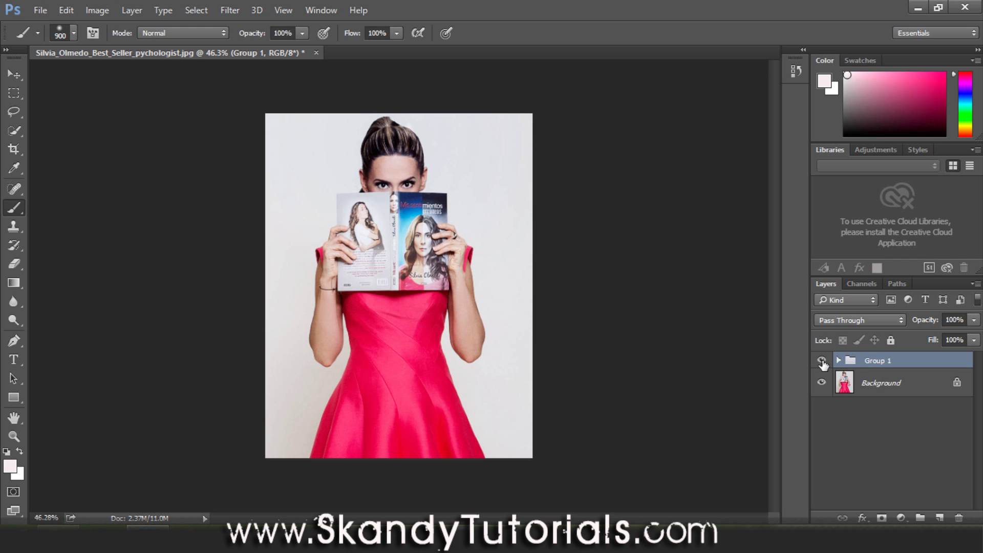
click(821, 361)
click(821, 361)
click(822, 361)
click(822, 361)
click(821, 361)
click(822, 361)
click(822, 361)
click(822, 361)
click(822, 360)
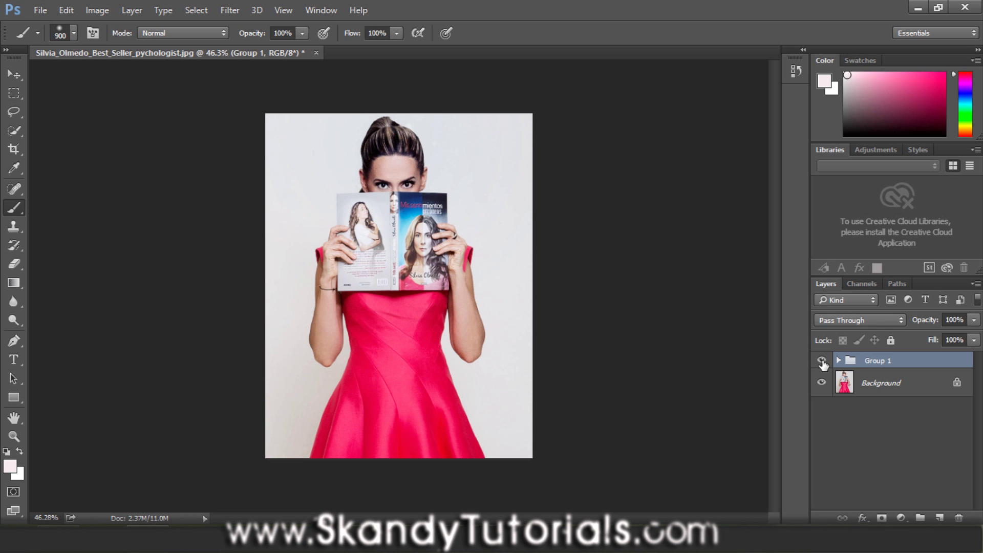